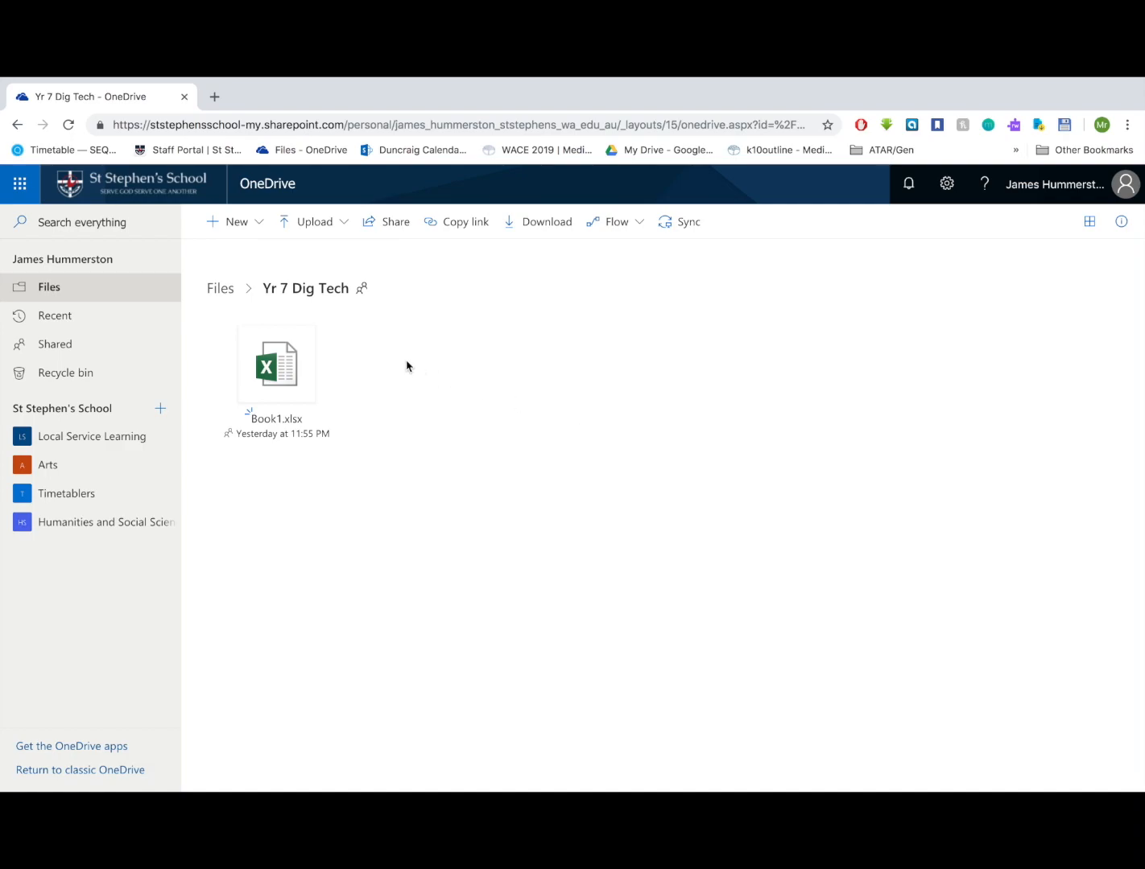
# Open the Book1.xlsx workbook from the Yr 7 Dig Tech folder.
pyautogui.moveTo(293, 367)
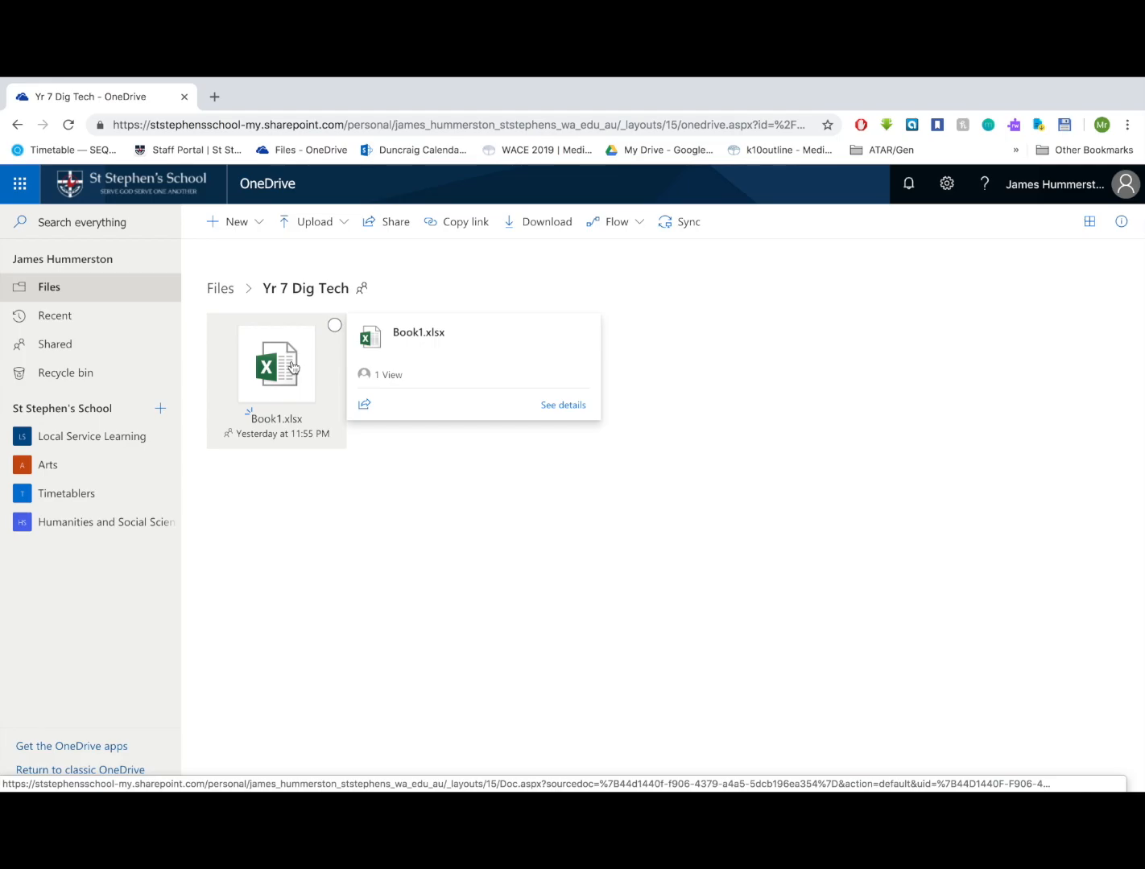
pyautogui.click(293, 368)
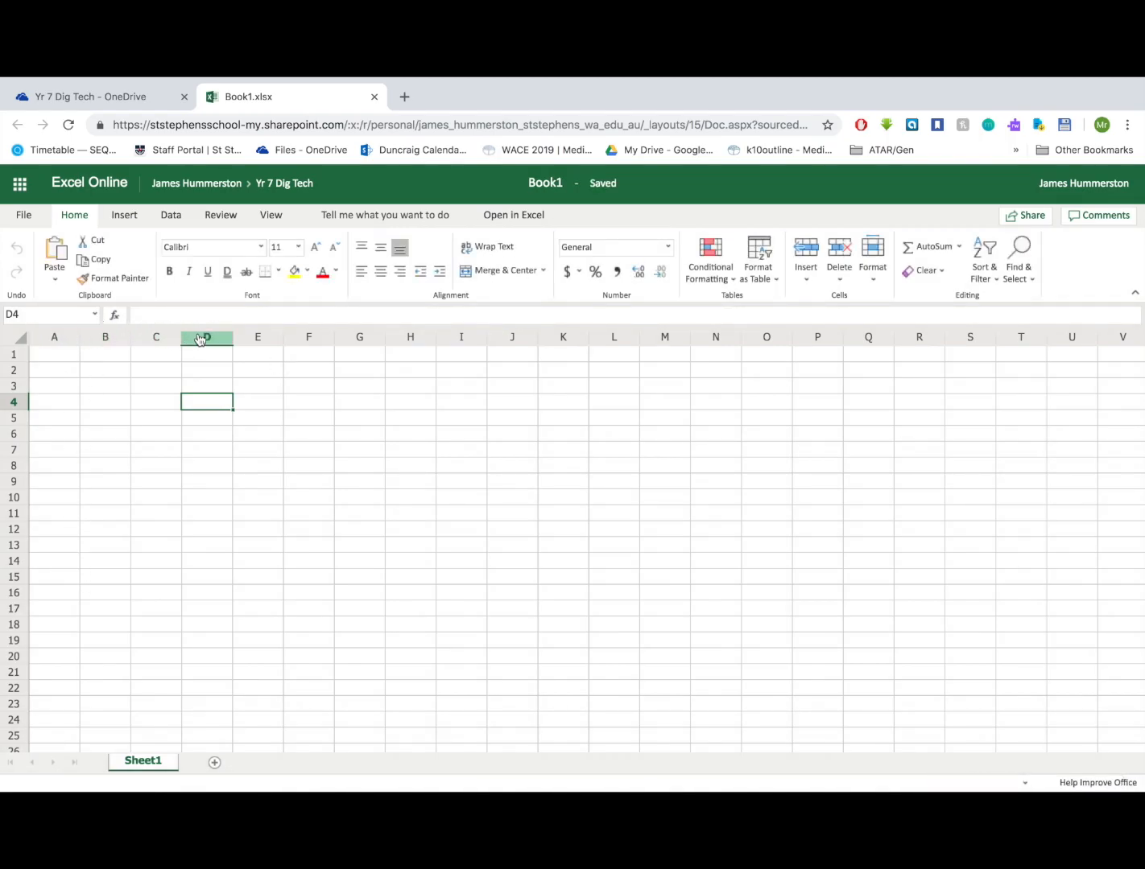
pyautogui.scroll(-15, 46, 509)
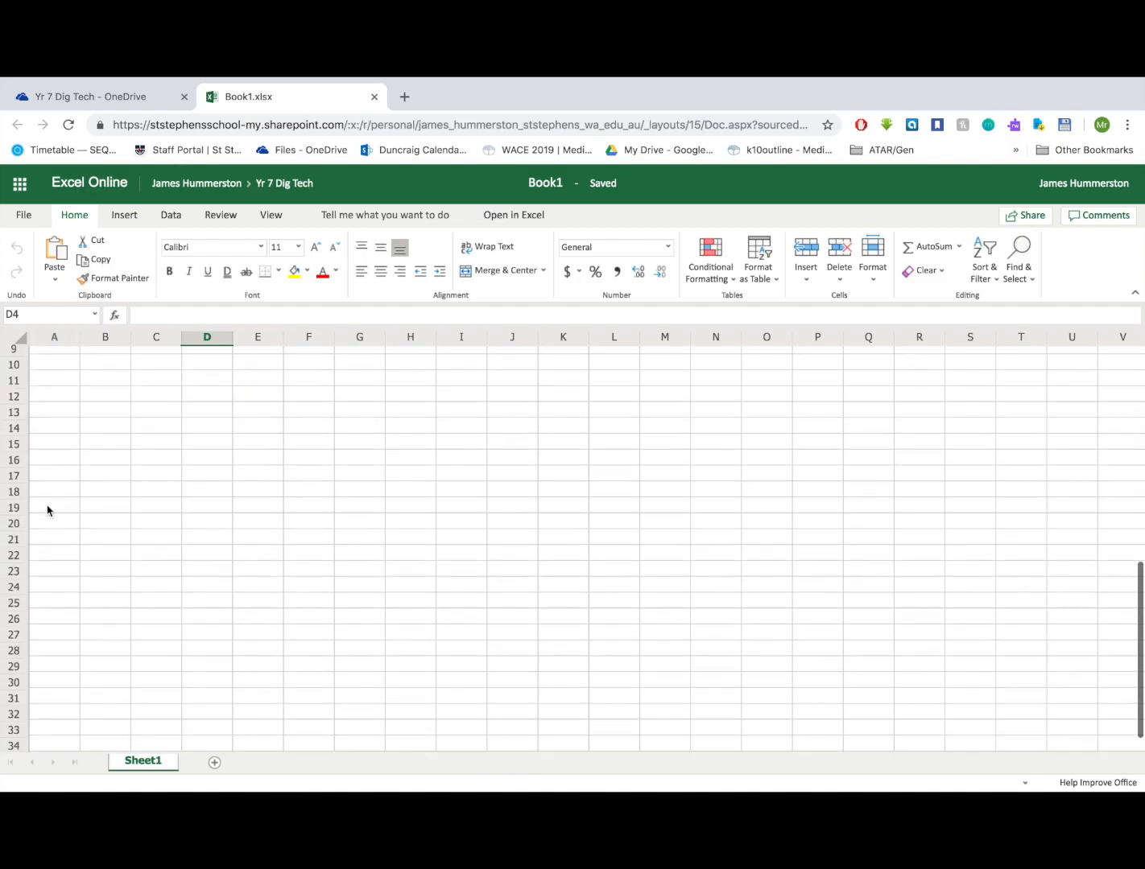
pyautogui.scroll(-20, 46, 510)
pyautogui.scroll(20, 47, 510)
pyautogui.scroll(20, 47, 509)
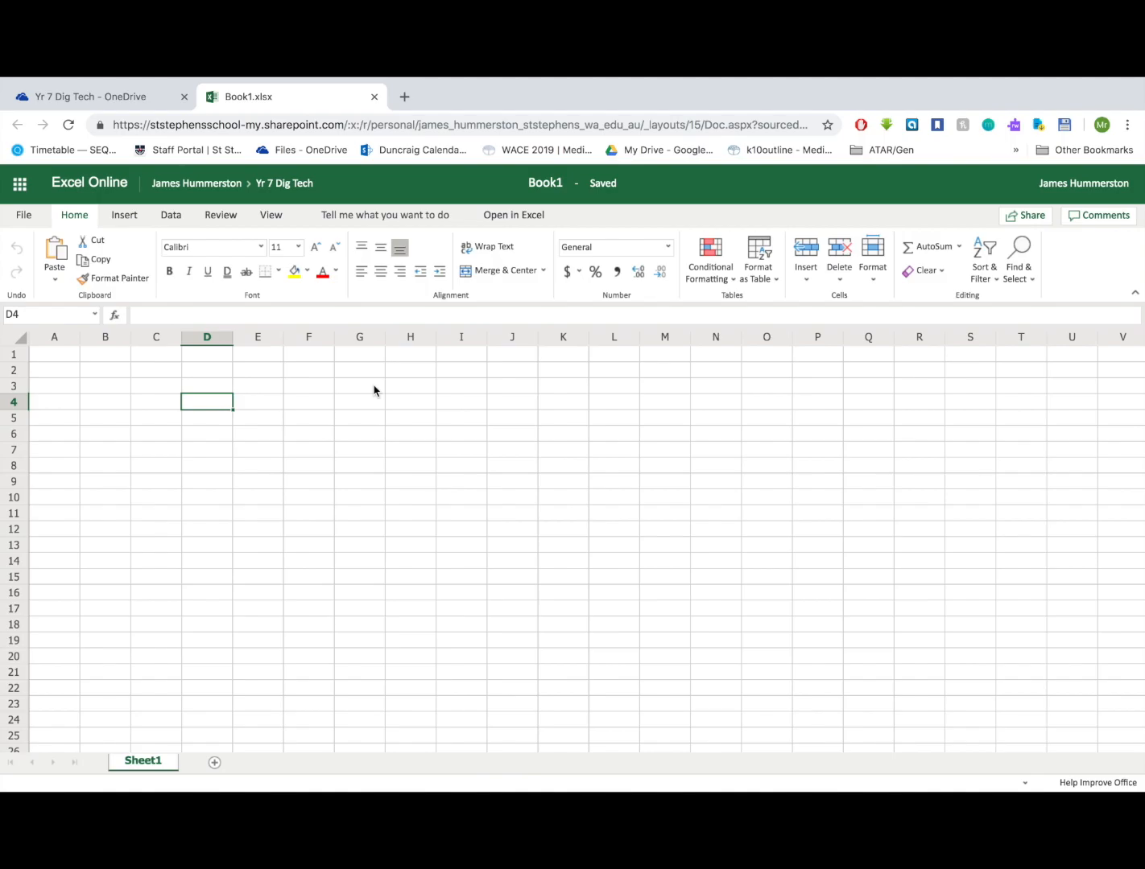
# Enter the title TIMETABLE in cell D2 of the empty sheet.
pyautogui.click(203, 369)
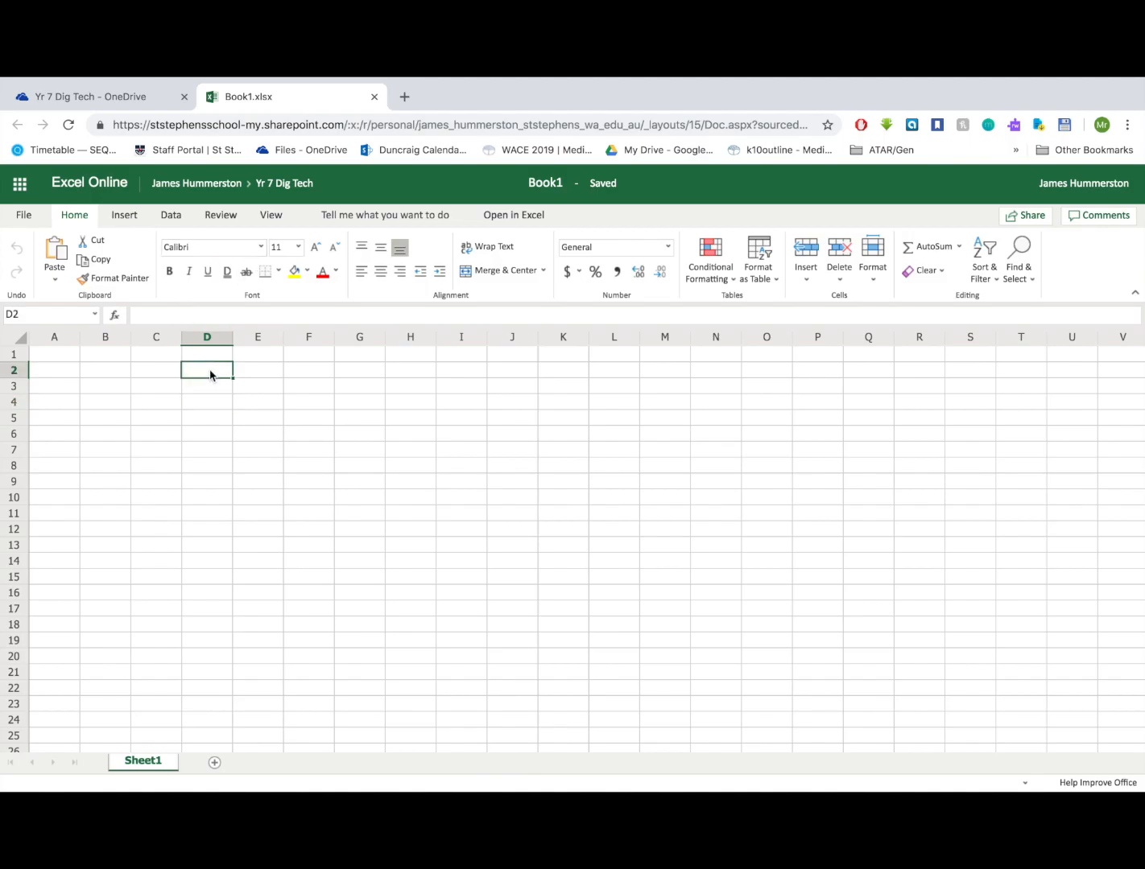
pyautogui.click(174, 316)
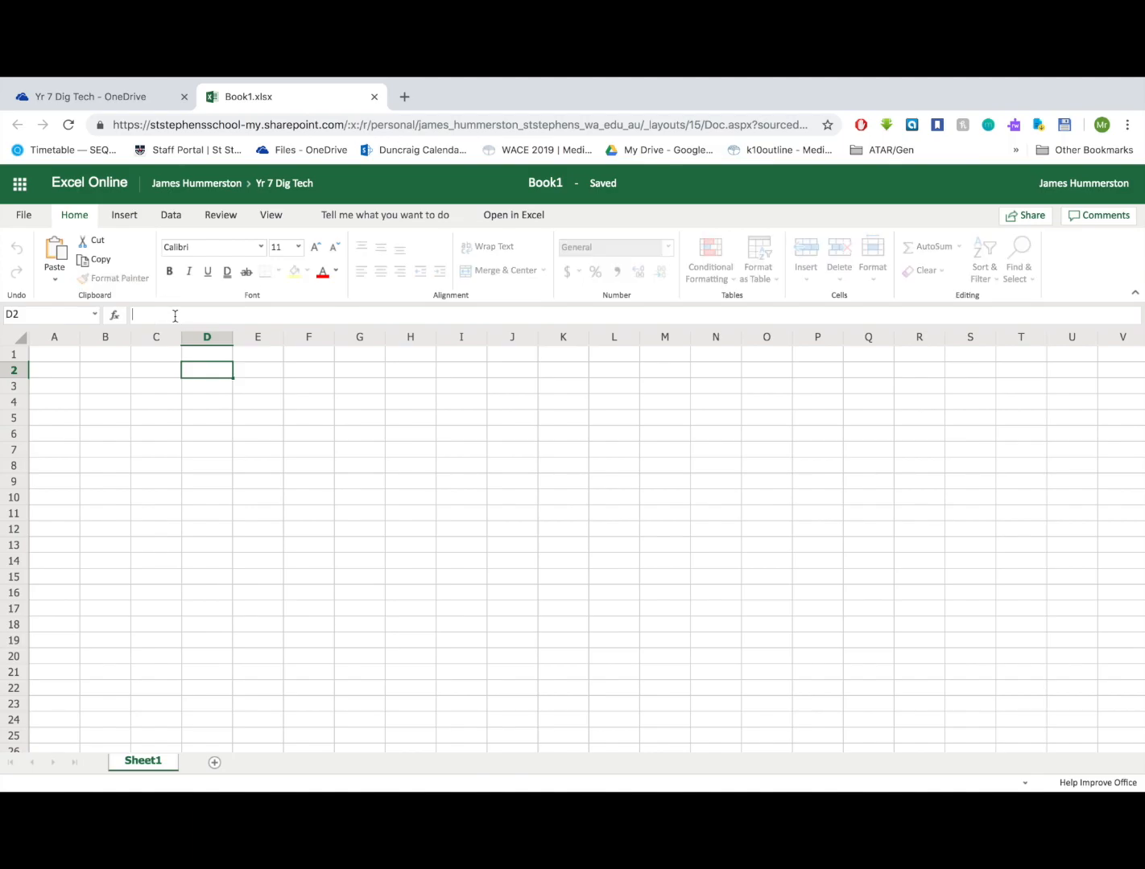
pyautogui.write('TIMETABLE')
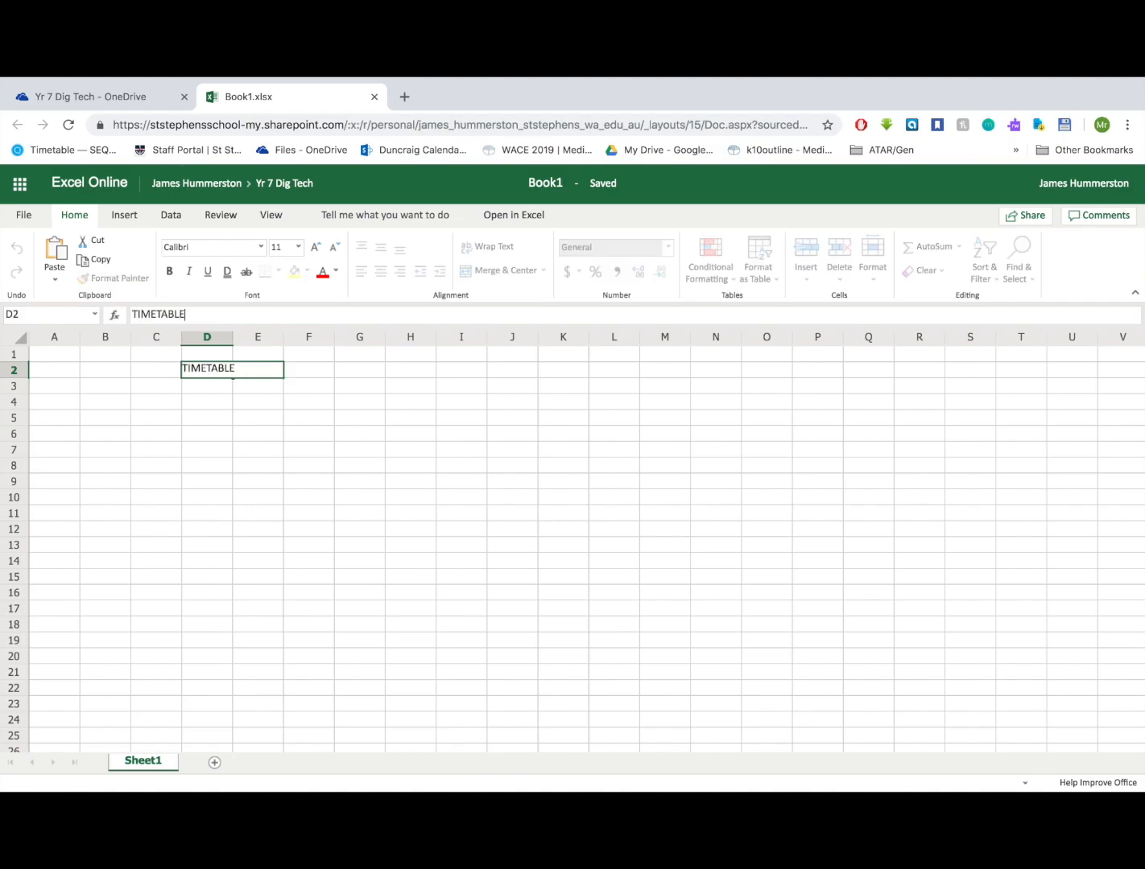
pyautogui.click(196, 402)
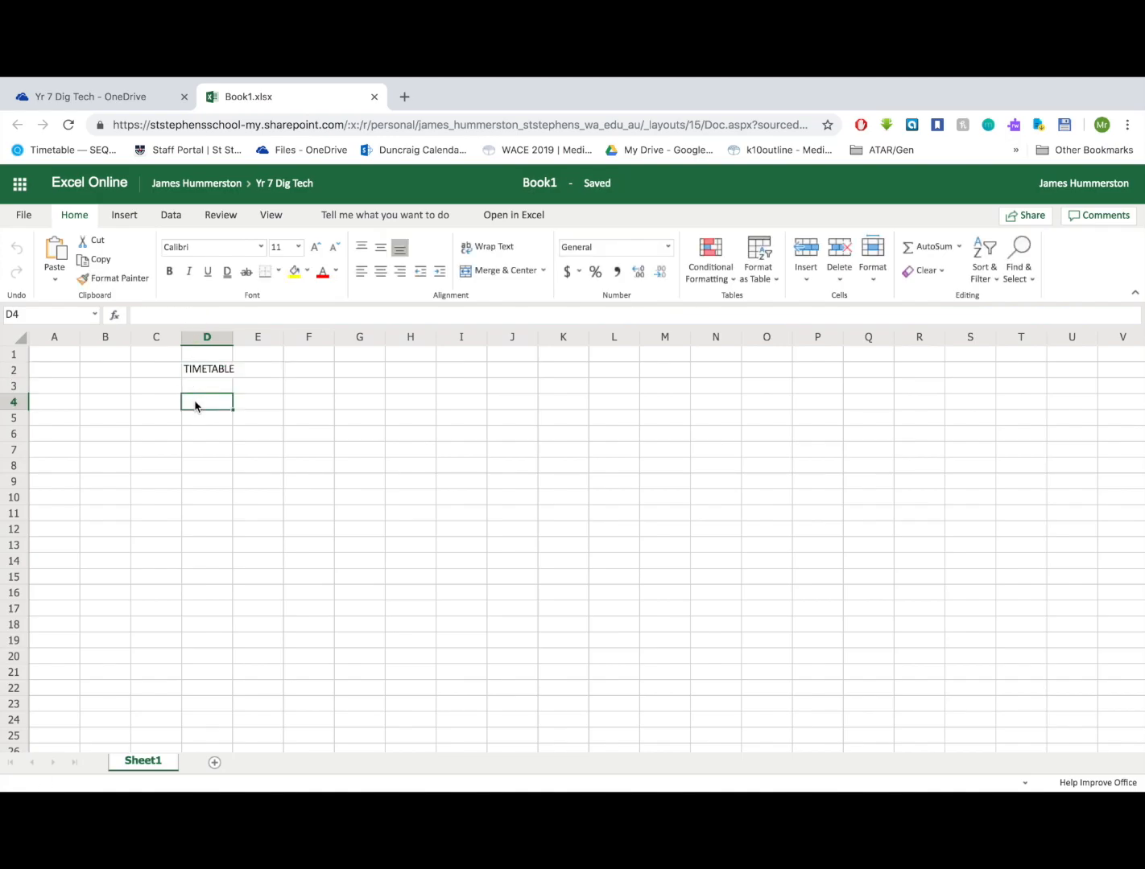
pyautogui.write('Timetab')
pyautogui.press('BackSpace')
pyautogui.press('BackSpace')
pyautogui.press('BackSpace')
pyautogui.press('BackSpace')
pyautogui.press('BackSpace')
pyautogui.press('BackSpace')
pyautogui.press('BackSpace')
pyautogui.press('BackSpace')
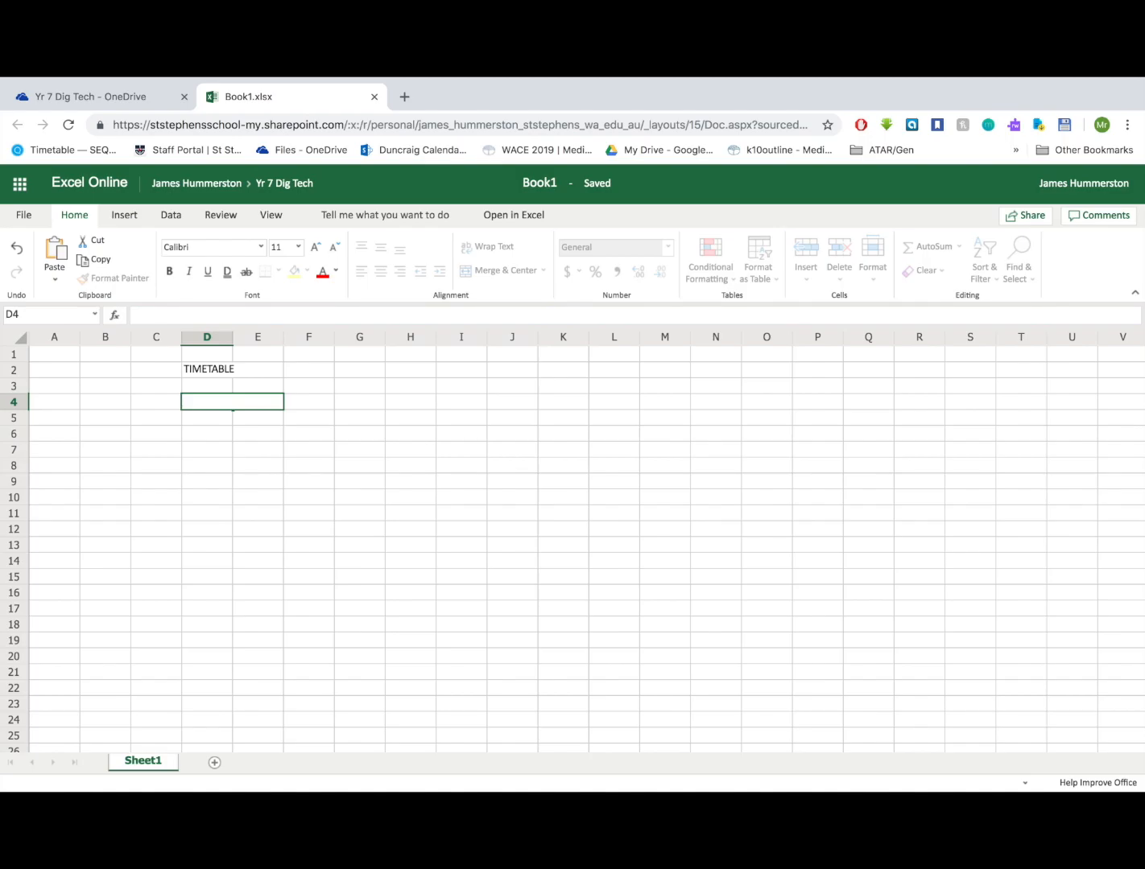
# Format the TIMETABLE title in cell D2 with the Arial Black font at size 20.
pyautogui.click(203, 374)
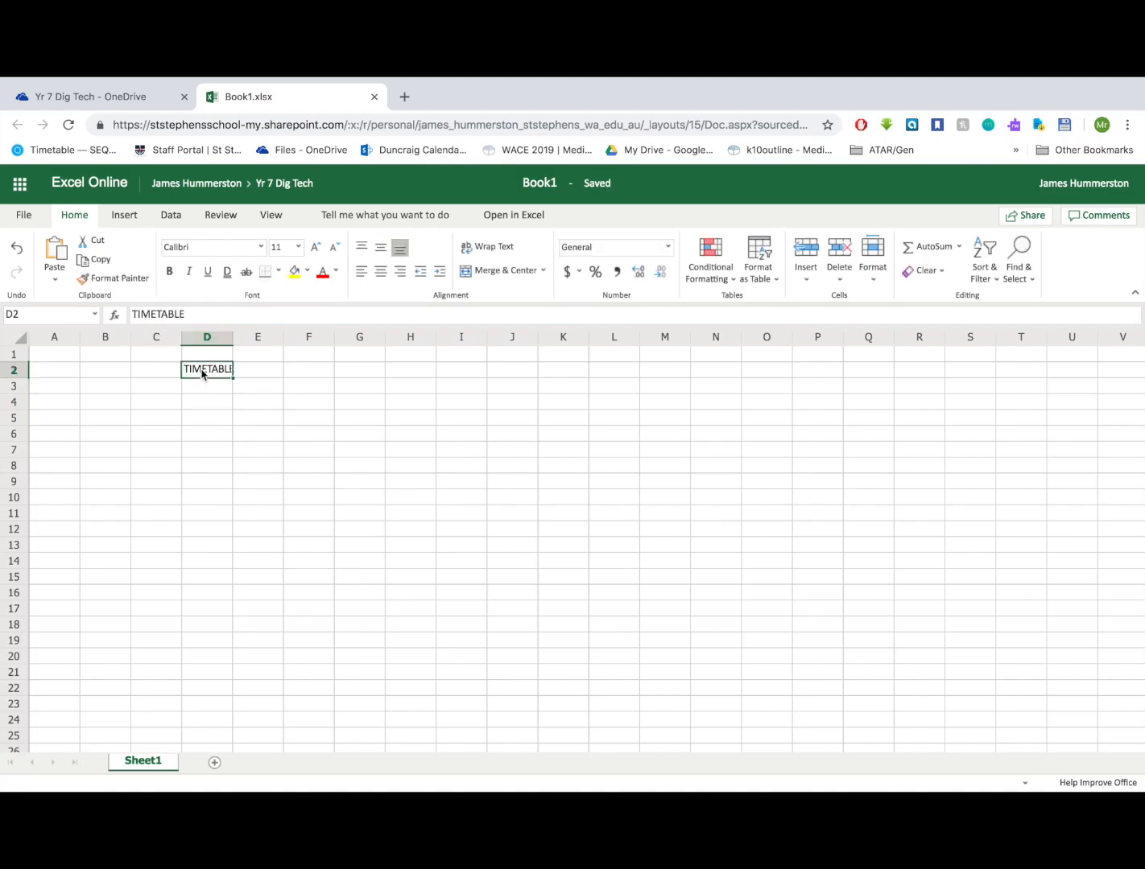
pyautogui.click(260, 247)
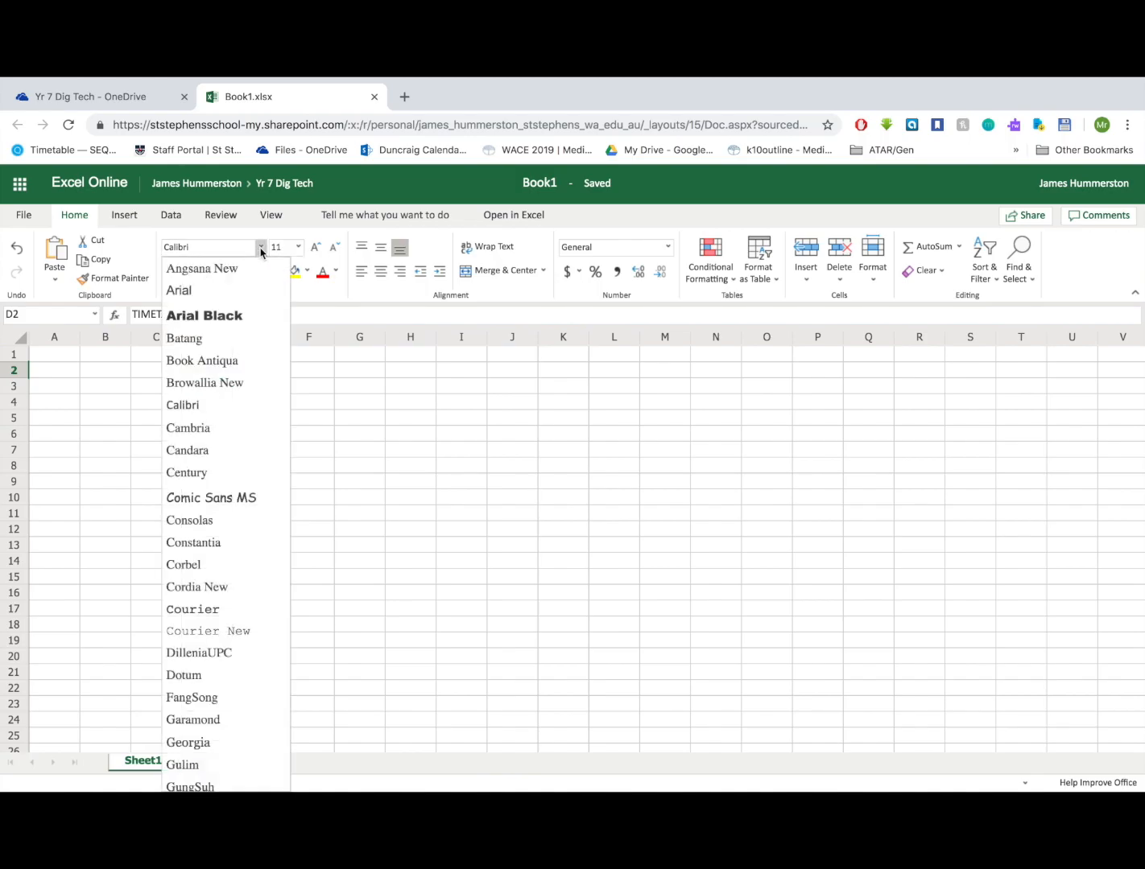
pyautogui.scroll(-5, 225, 527)
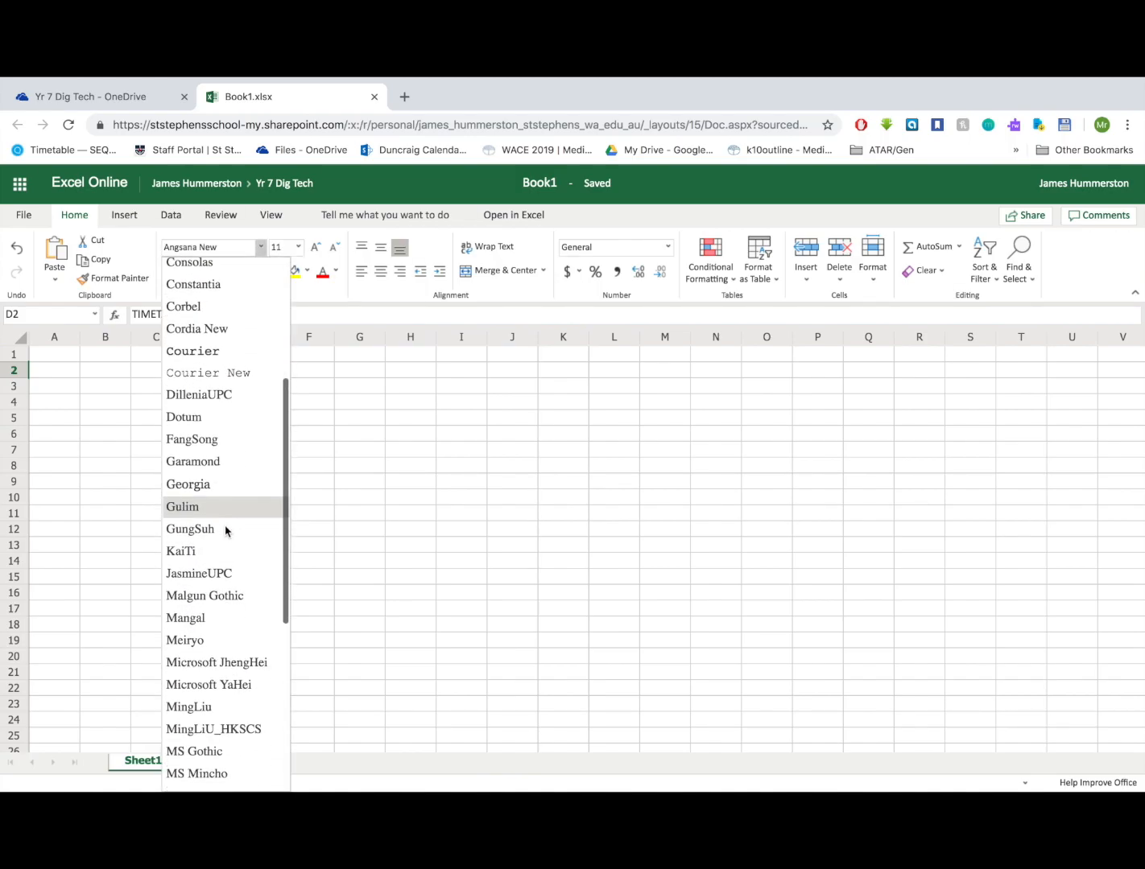
pyautogui.scroll(-4, 227, 529)
pyautogui.scroll(9, 225, 528)
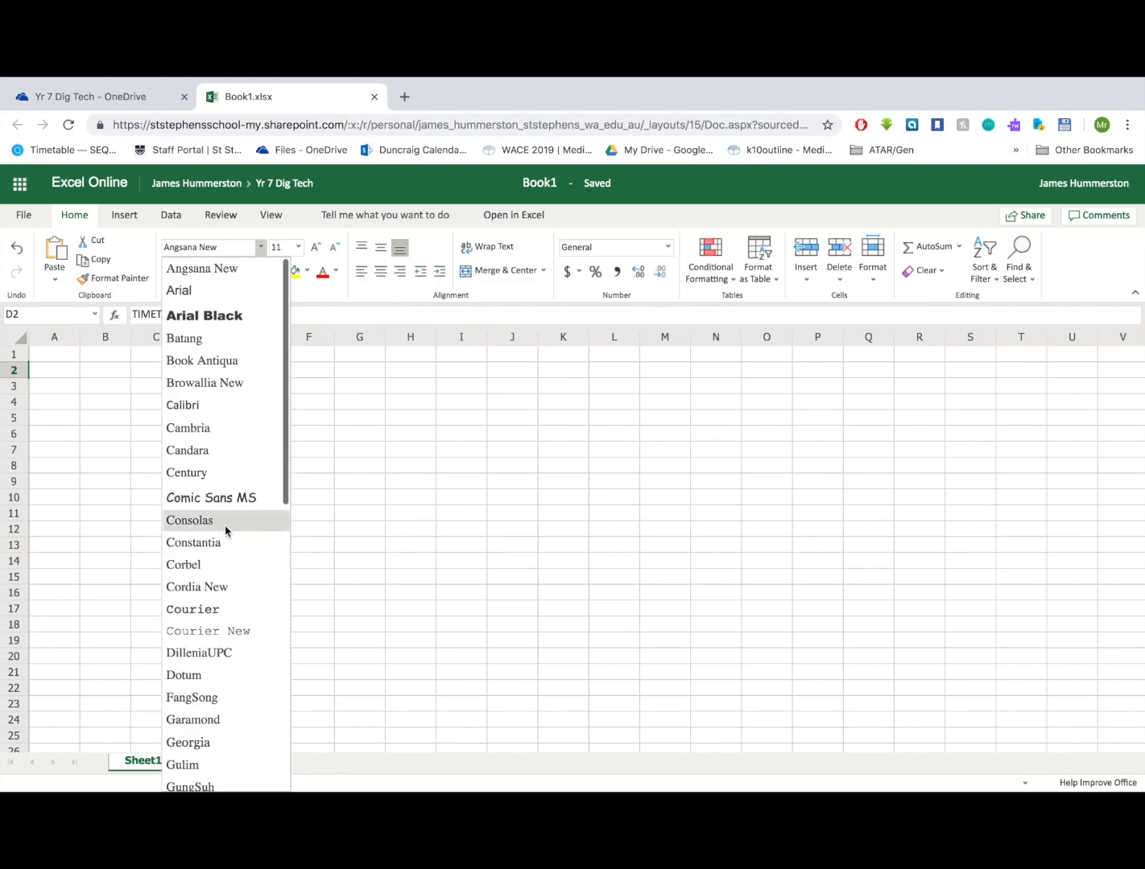
pyautogui.click(230, 315)
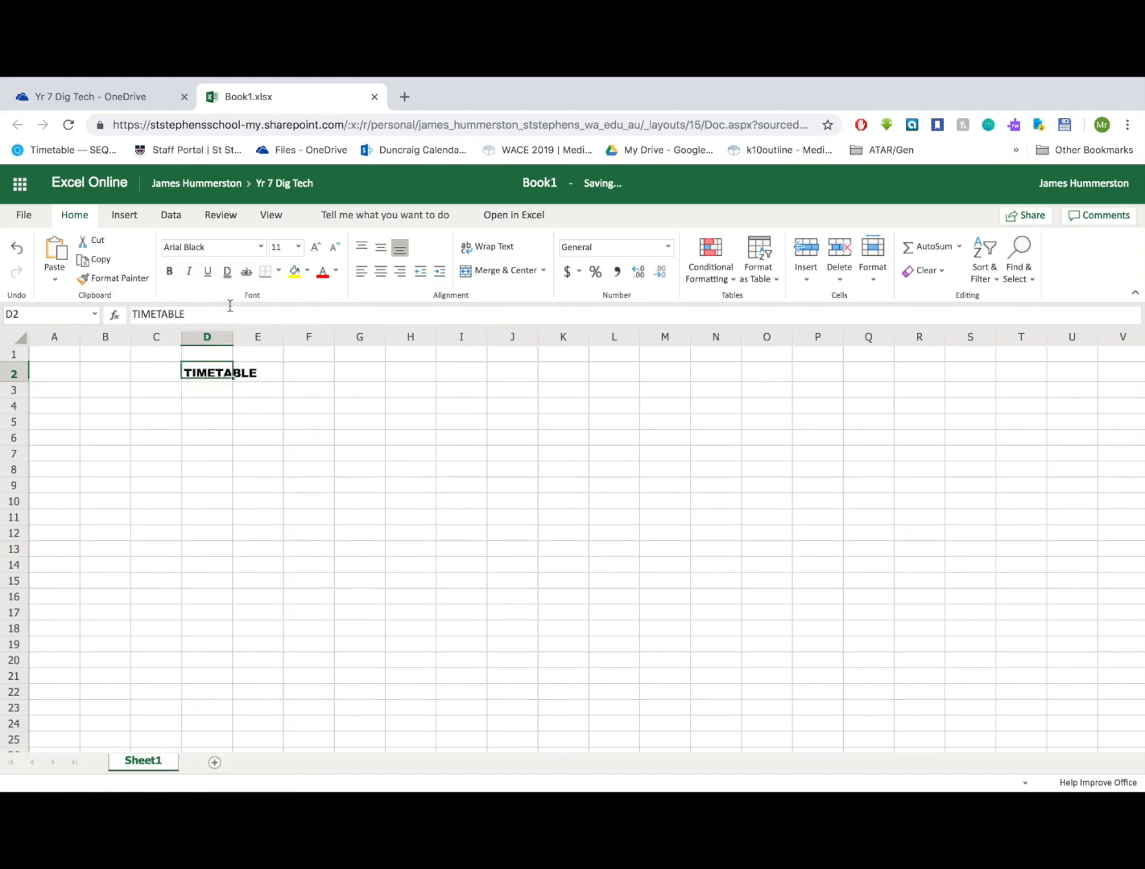
pyautogui.click(280, 250)
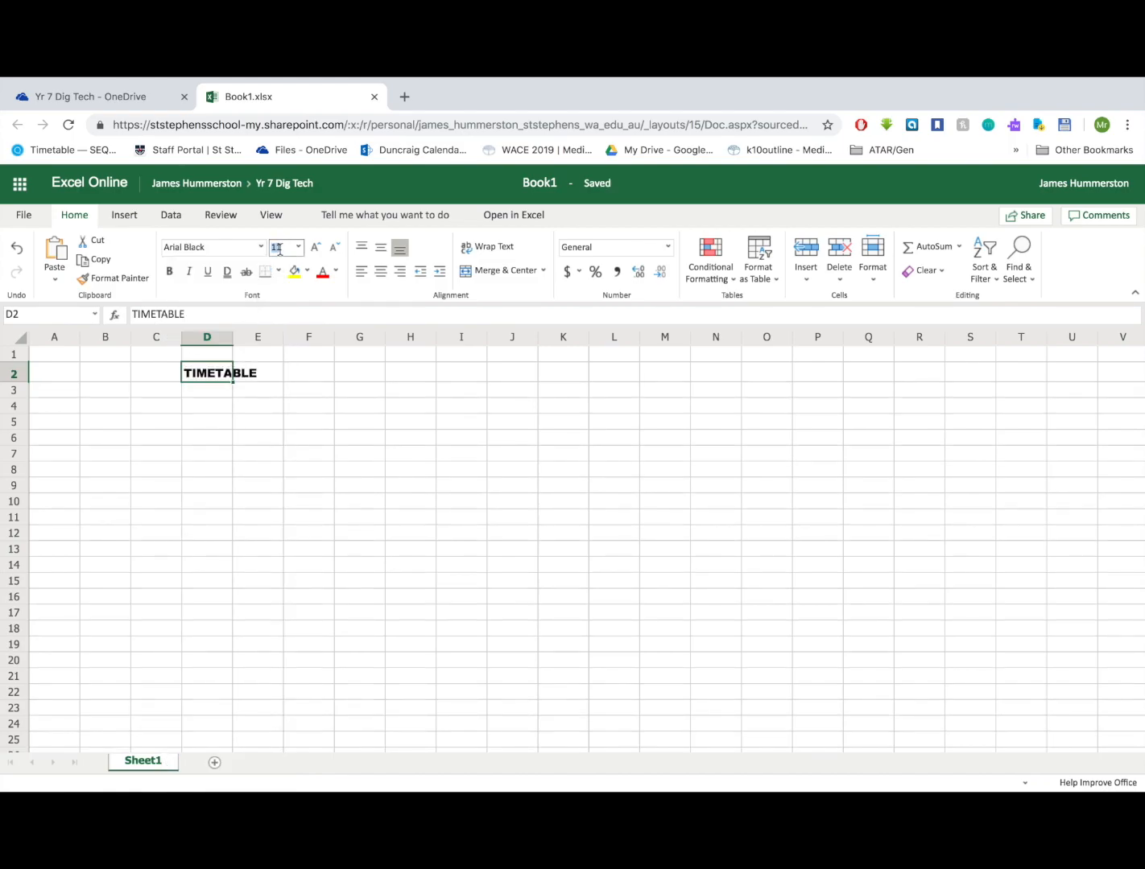
pyautogui.write('20')
pyautogui.press('Return')
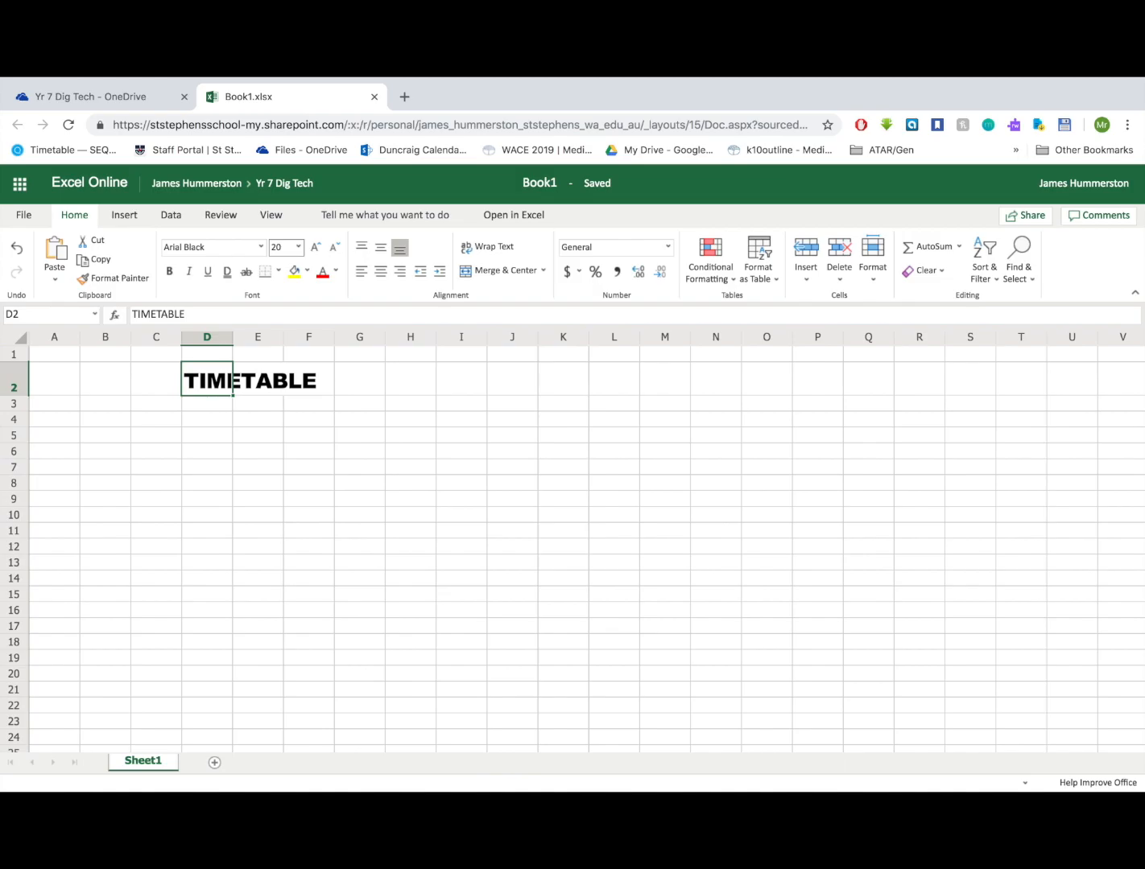
# Color the TIMETABLE title text dark blue and fill its cell D2 with yellow.
pyautogui.click(337, 272)
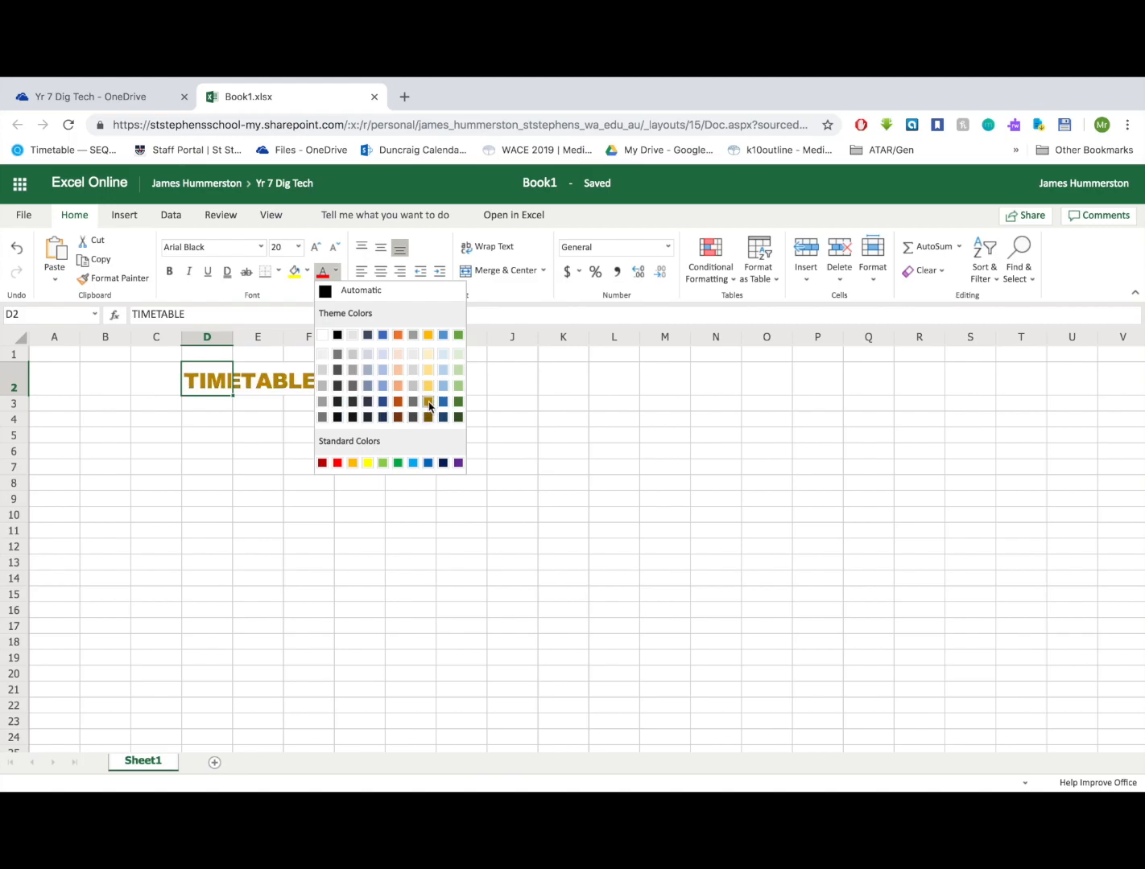
pyautogui.click(448, 403)
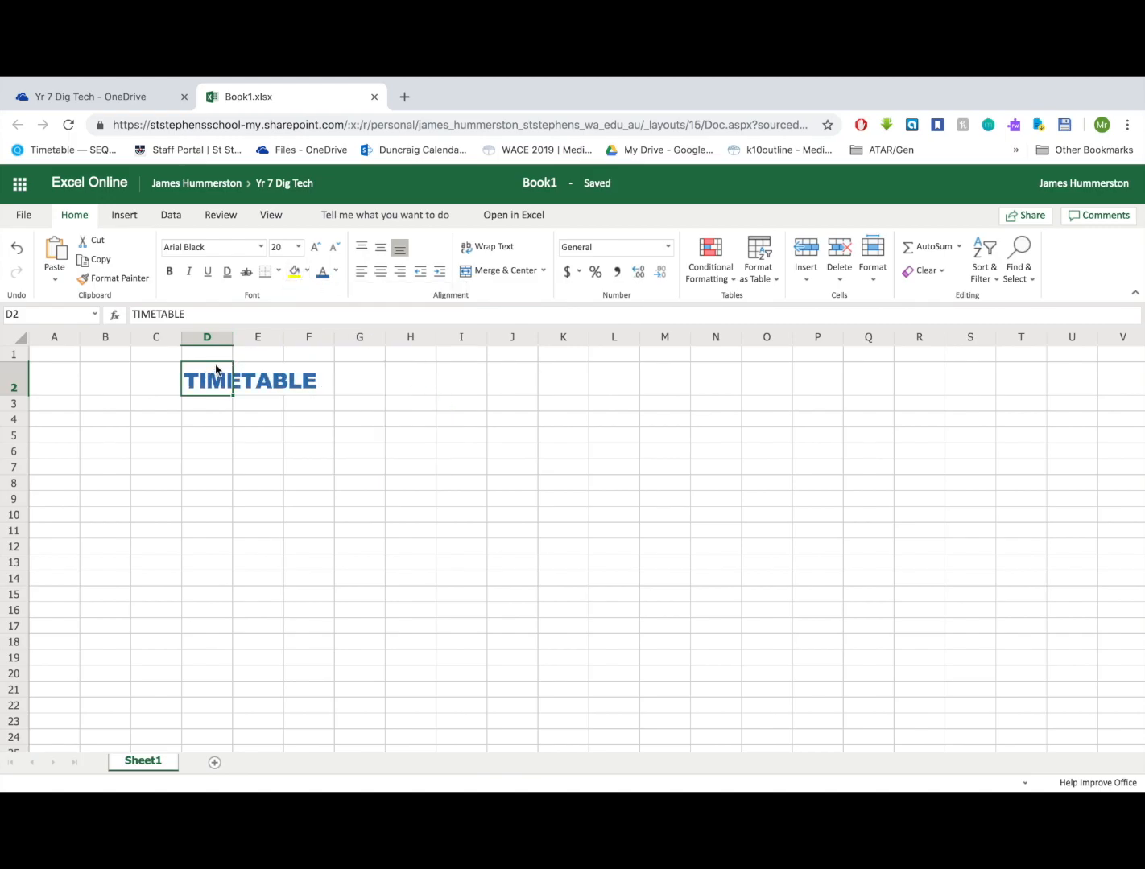
pyautogui.click(295, 272)
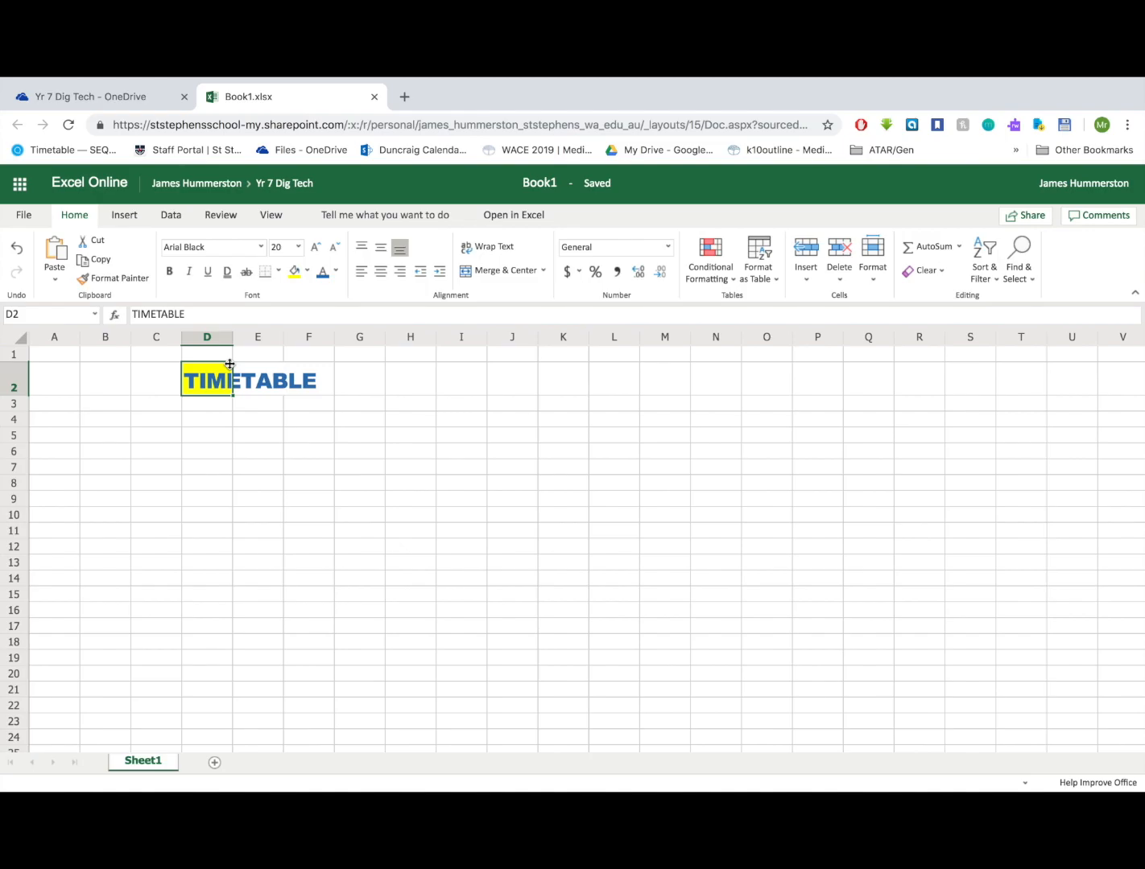
# Widen column D to fit the whole TIMETABLE title and make row 2 about twice as tall.
pyautogui.moveTo(232, 336); pyautogui.dragTo(326, 337)
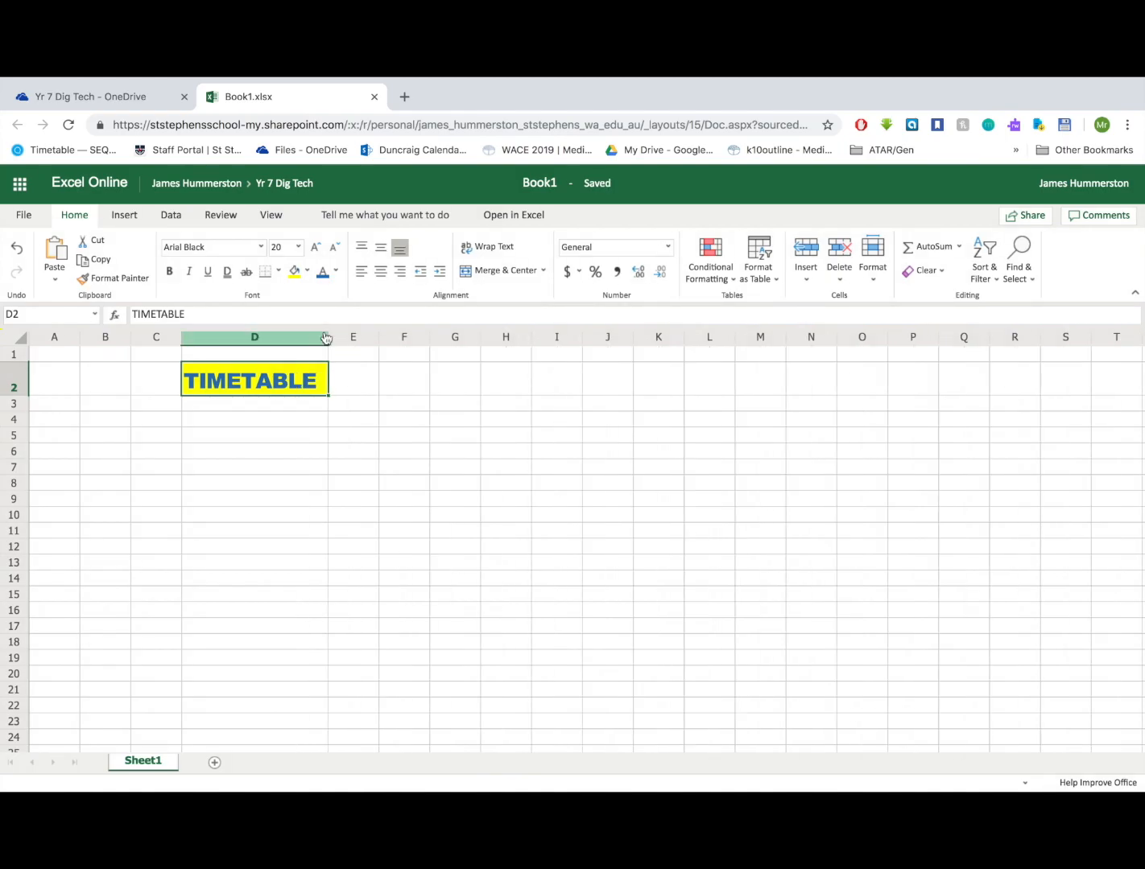
pyautogui.moveTo(23, 395); pyautogui.dragTo(22, 432)
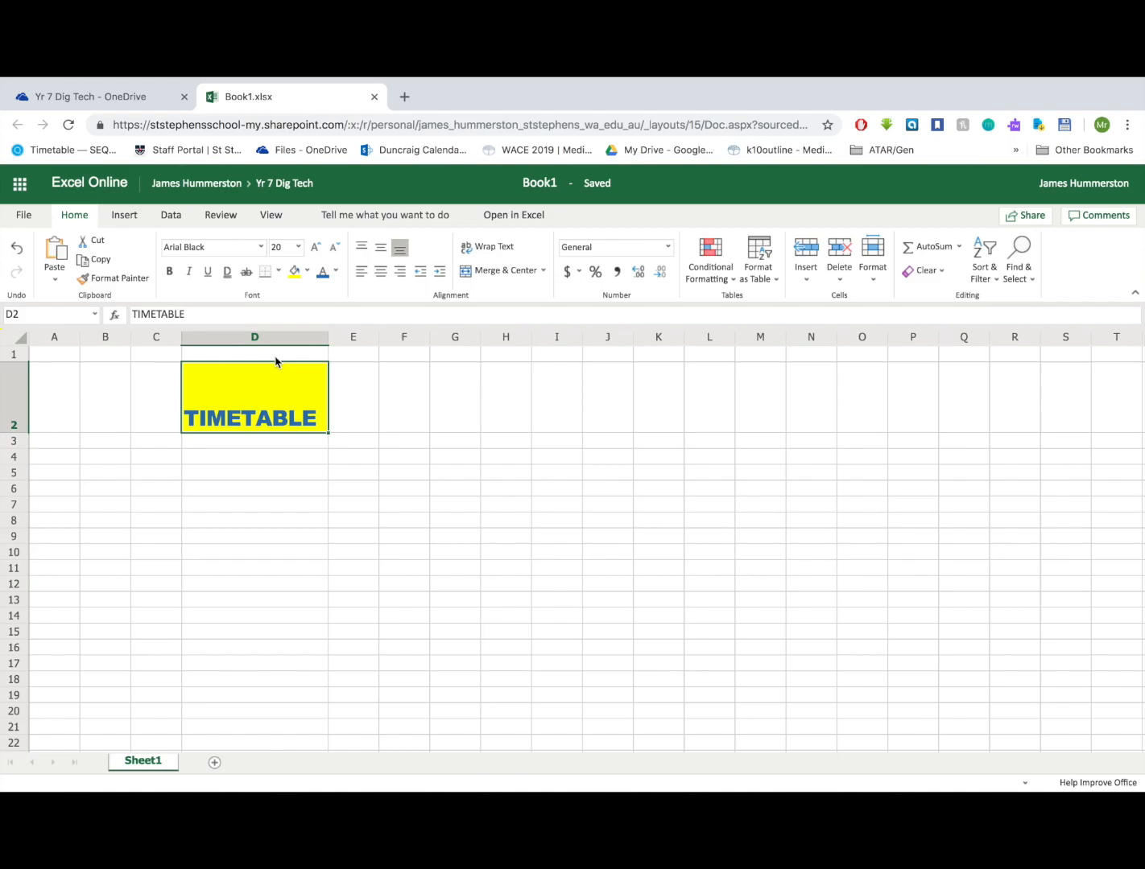
# Enter 8:25-9:20, 9:20-10:15 and RECESS in cells B3 to B5, and widen column B slightly to fit them.
pyautogui.click(134, 444)
pyautogui.press('Left')
pyautogui.write('8:2')
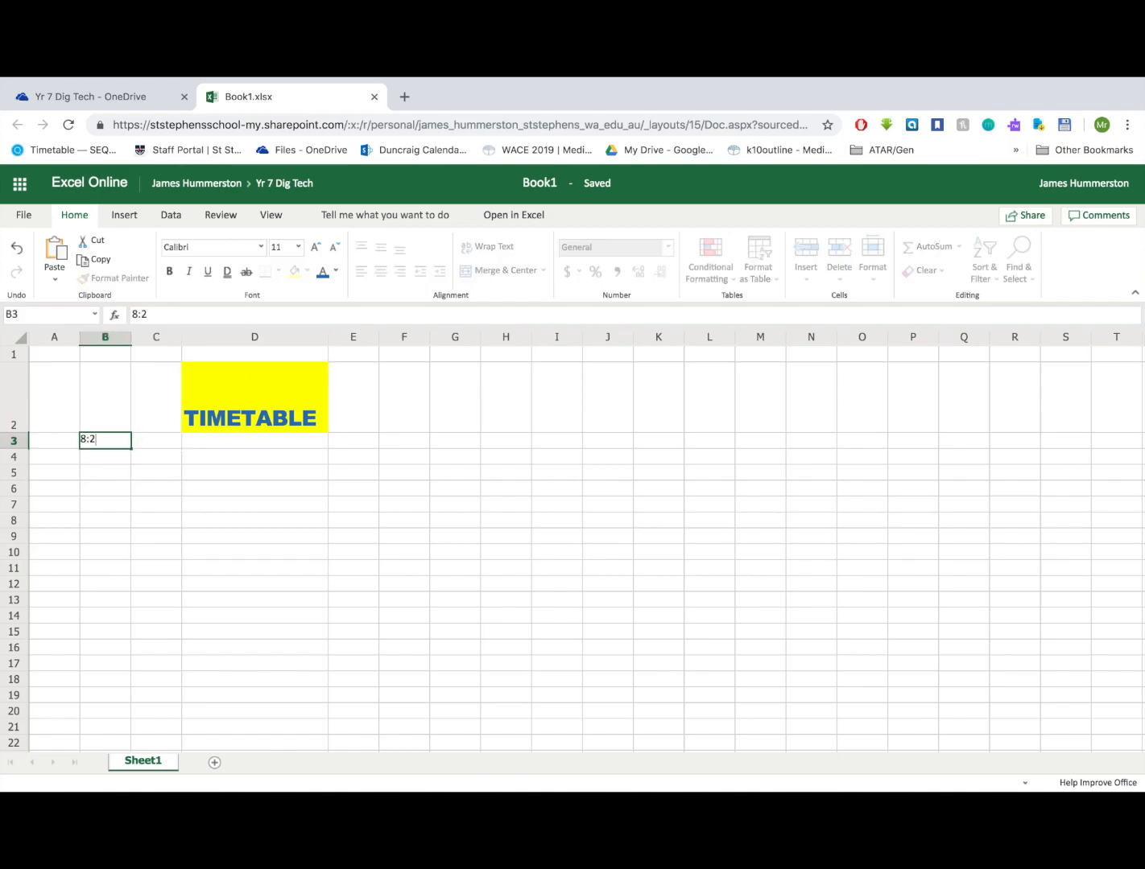
pyautogui.write('5-9:20')
pyautogui.press('Return')
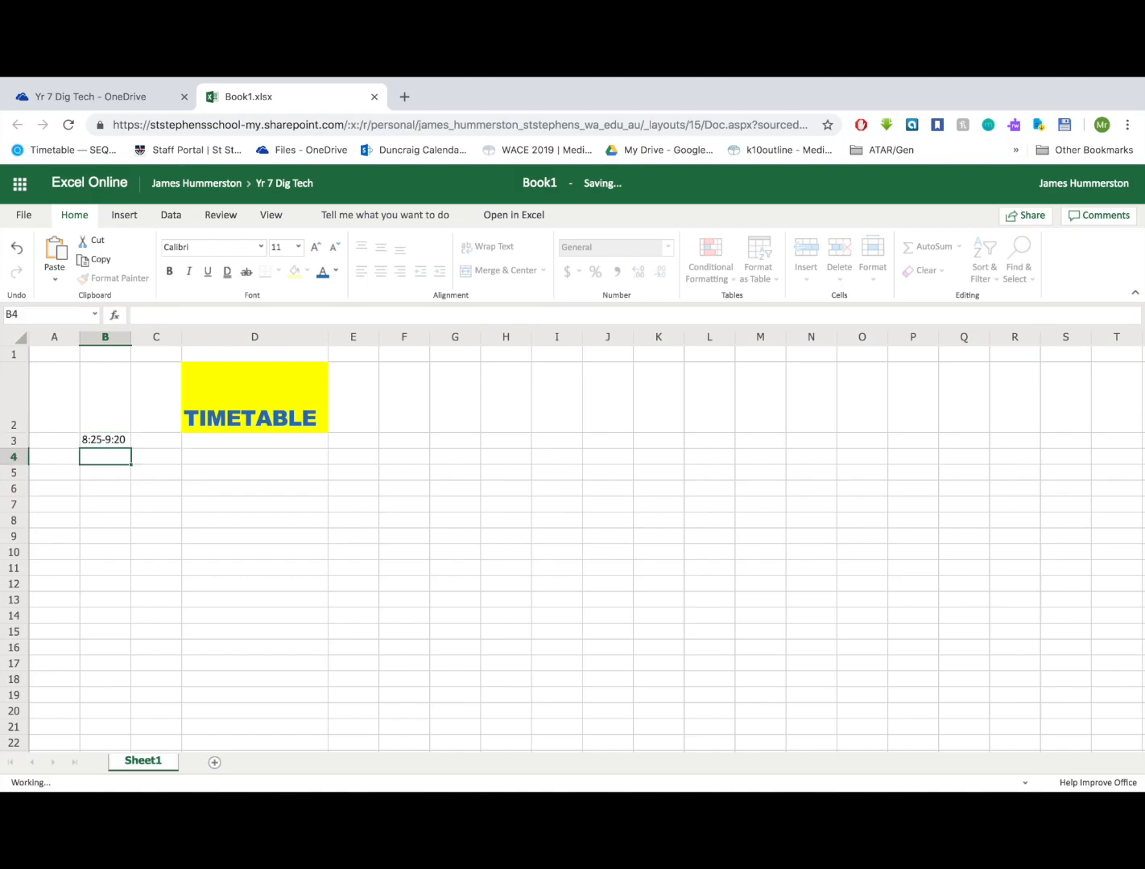
pyautogui.write('9')
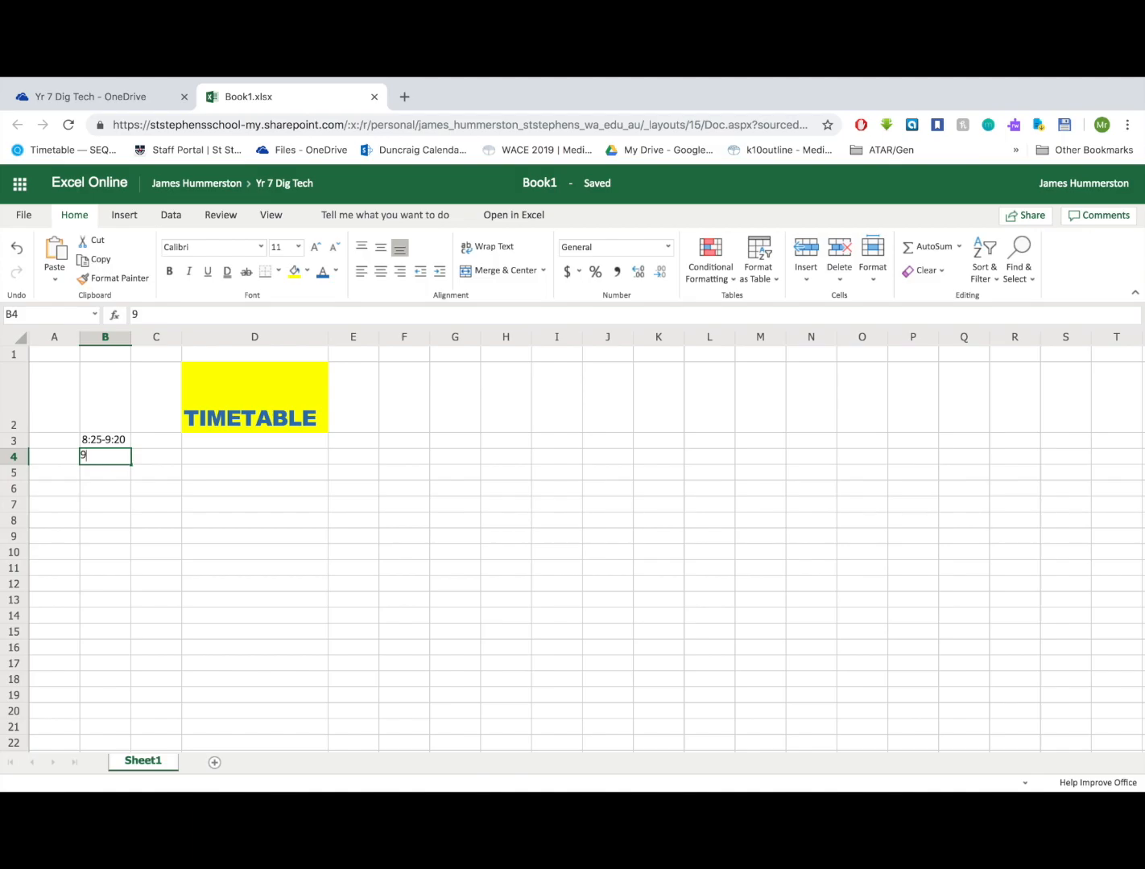
pyautogui.write(':20-10:15')
pyautogui.press('Return')
pyautogui.write('RECESS')
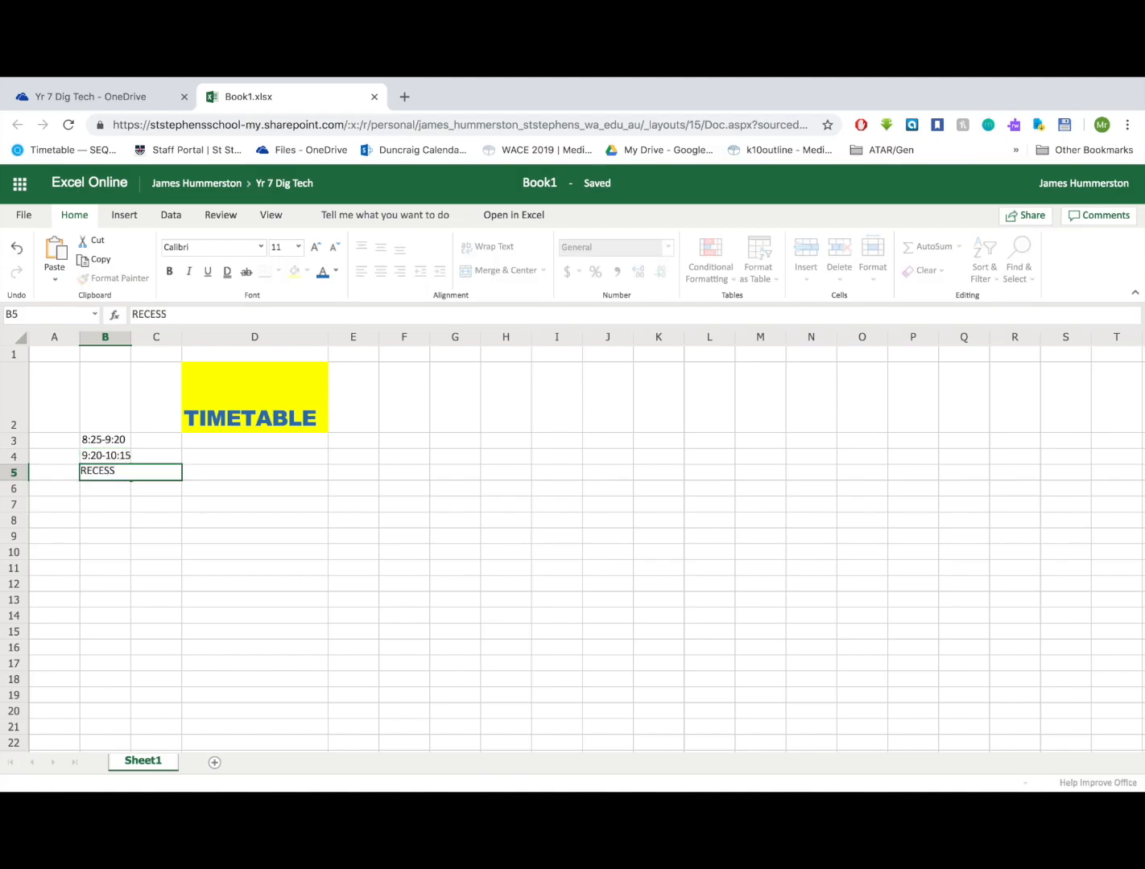
pyautogui.click(227, 512)
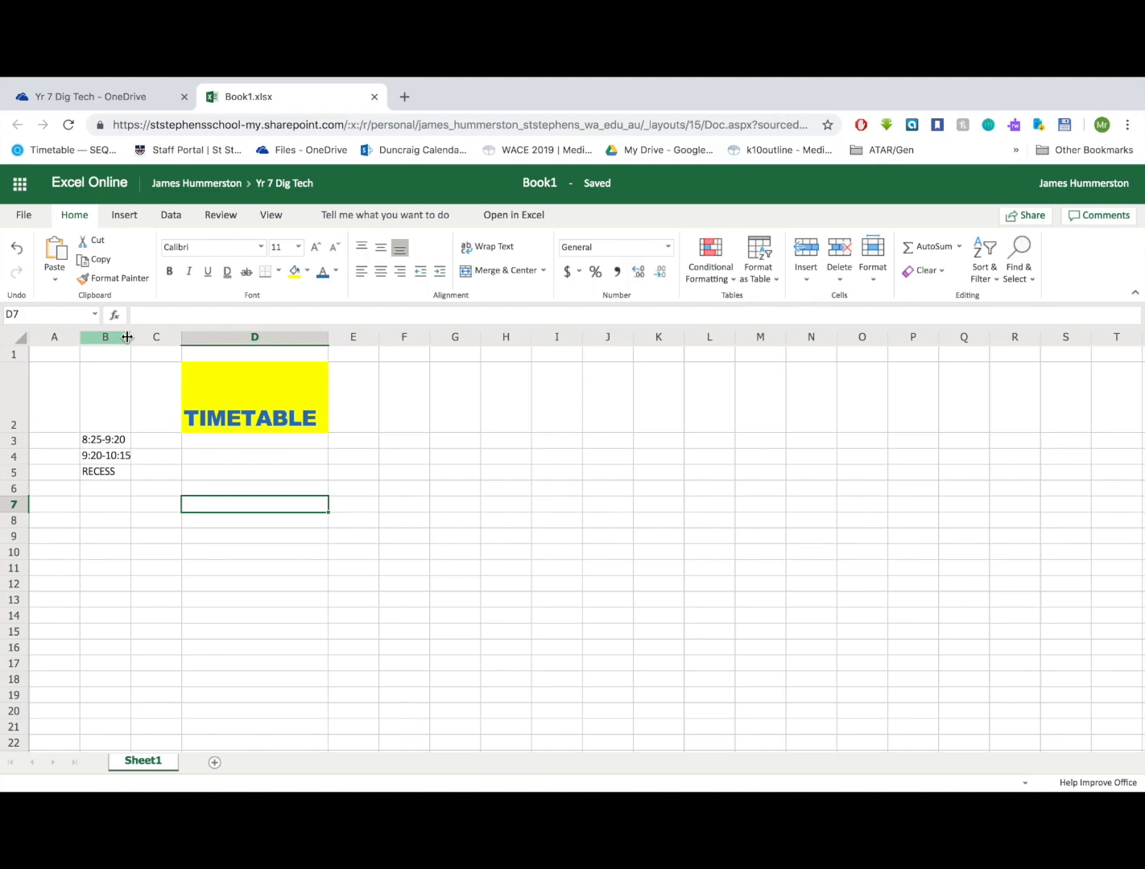
pyautogui.moveTo(127, 336); pyautogui.dragTo(133, 337)
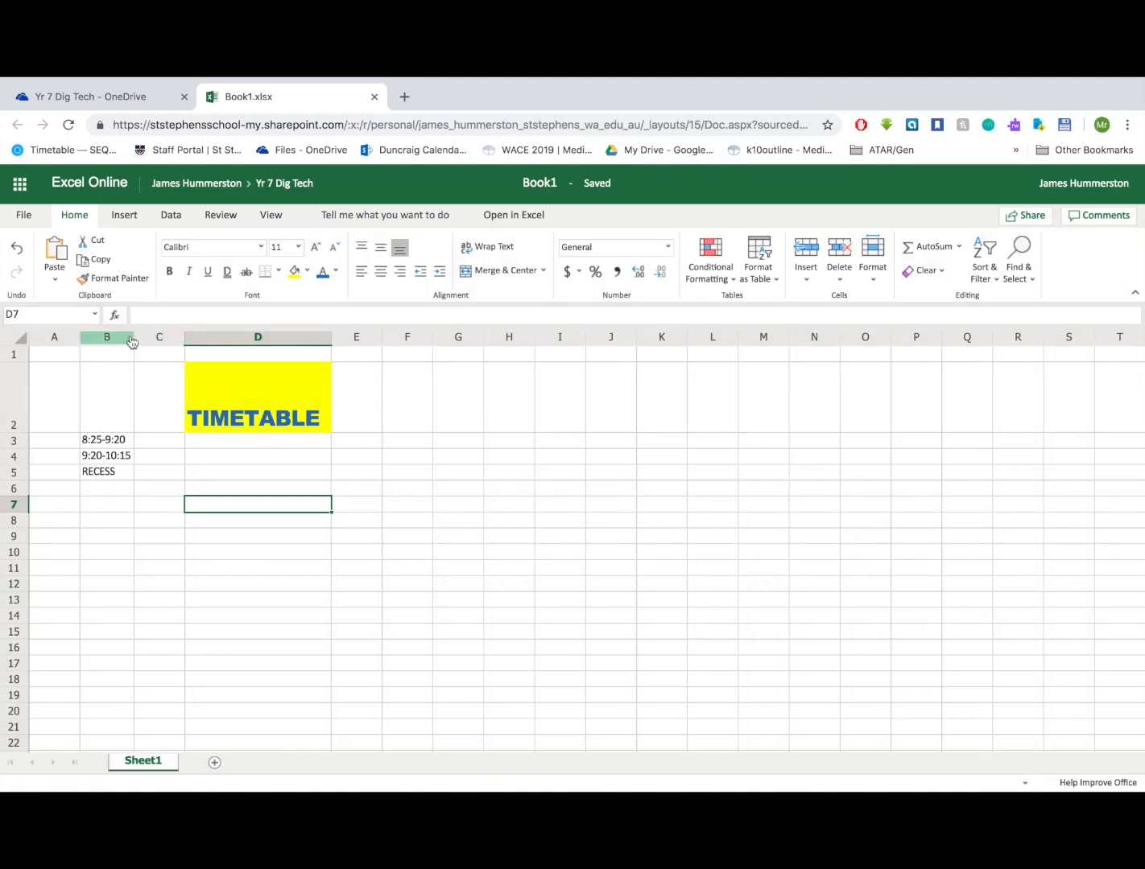
# Enter the day headings MON in cell C3 and TUES in cell D3, beside the first time slot.
pyautogui.click(158, 437)
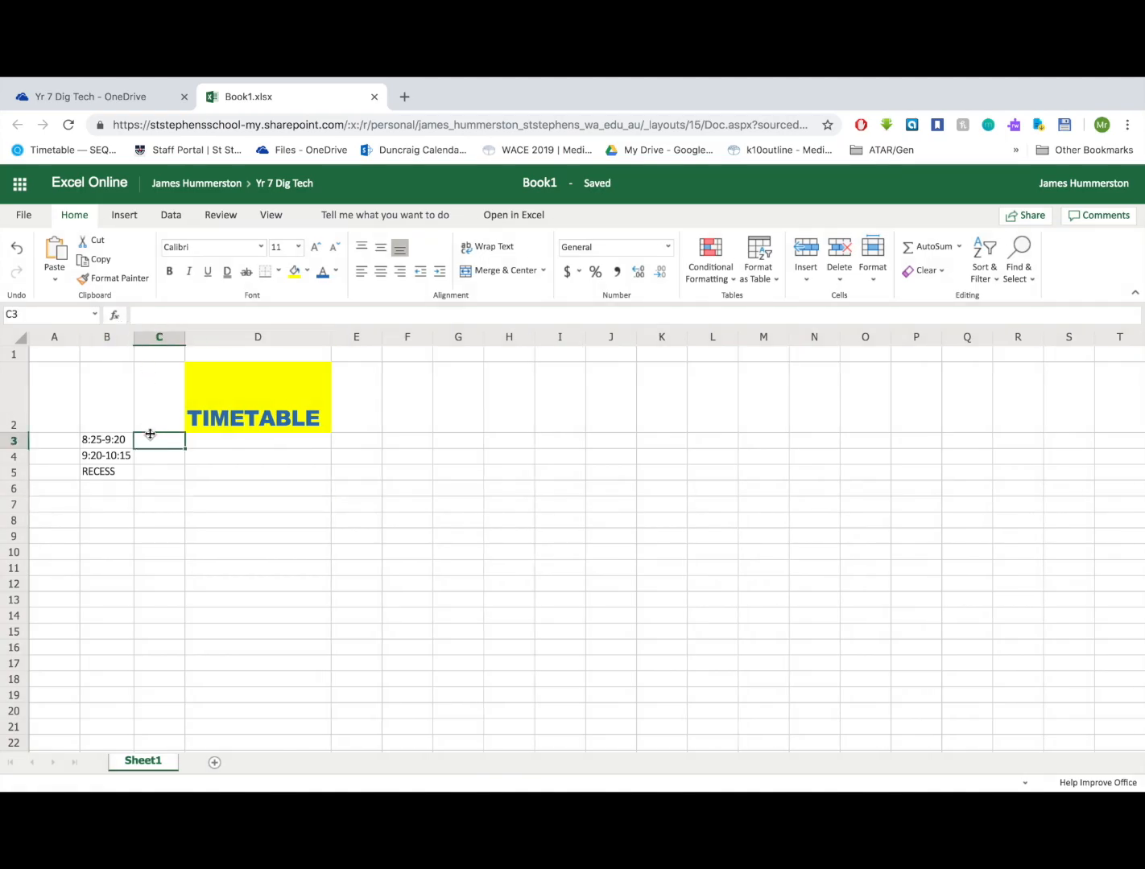
pyautogui.click(112, 444)
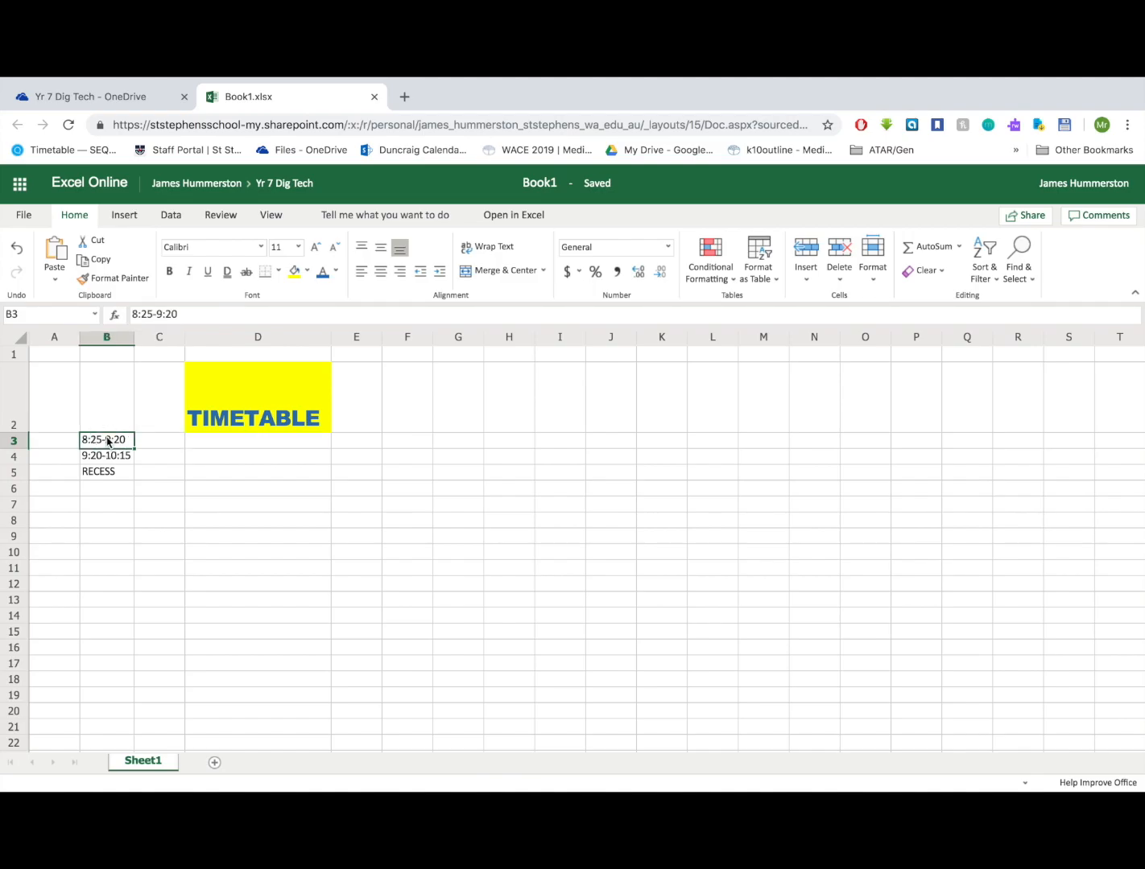
pyautogui.click(161, 441)
pyautogui.write('MON')
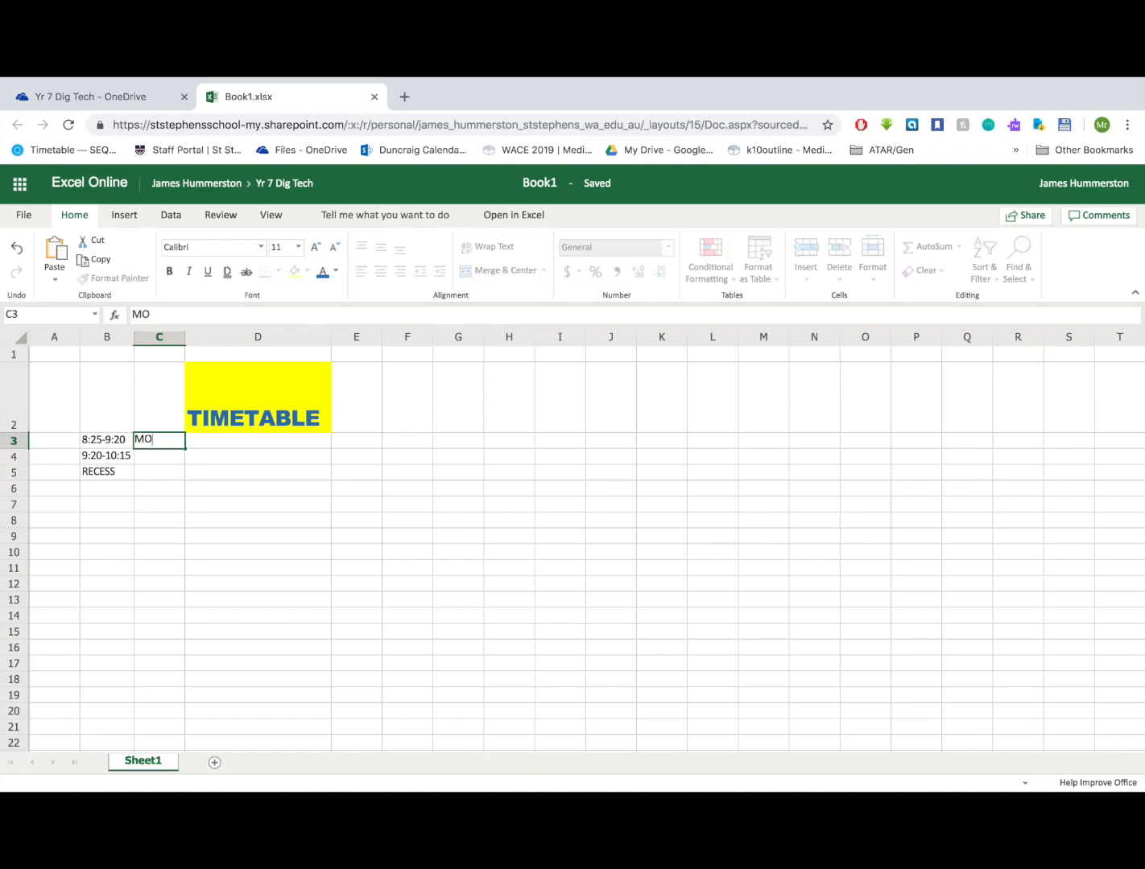
pyautogui.click(219, 443)
pyautogui.write('TUEA')
pyautogui.press('BackSpace')
pyautogui.write('S')
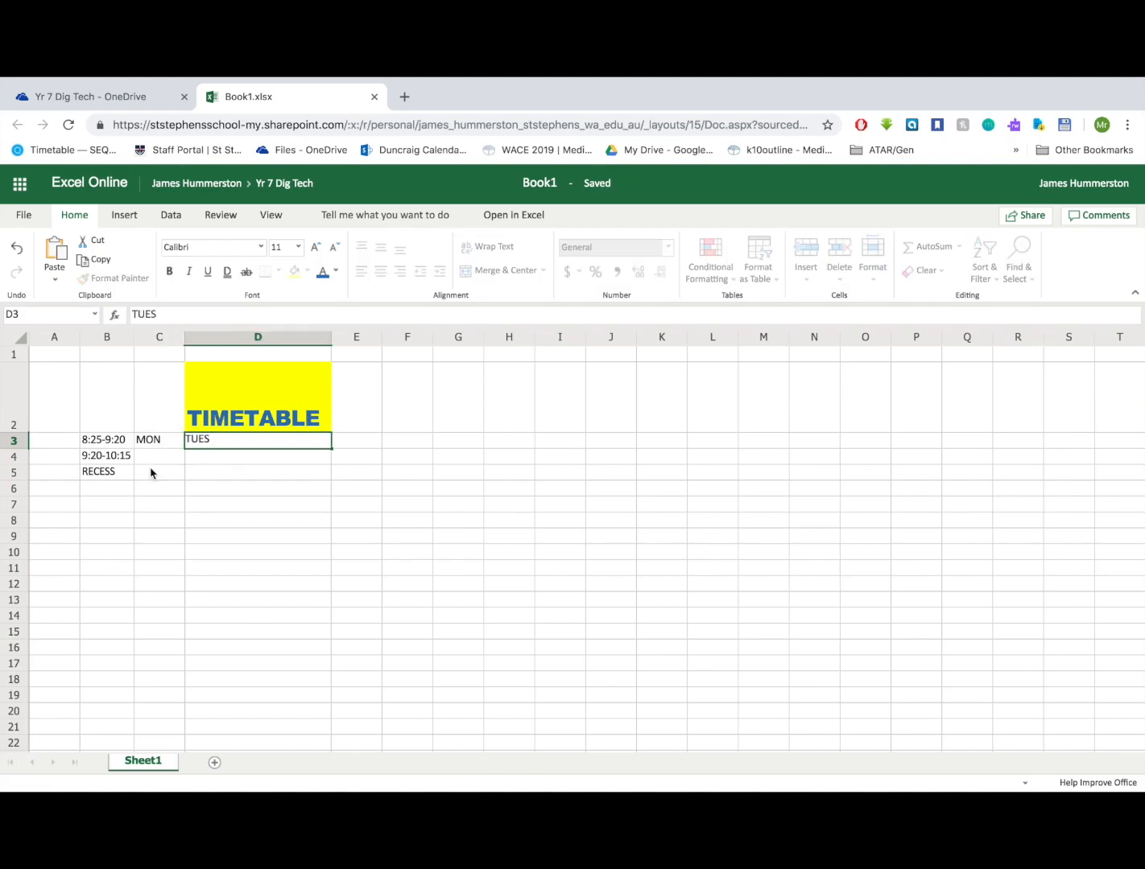
pyautogui.click(113, 442)
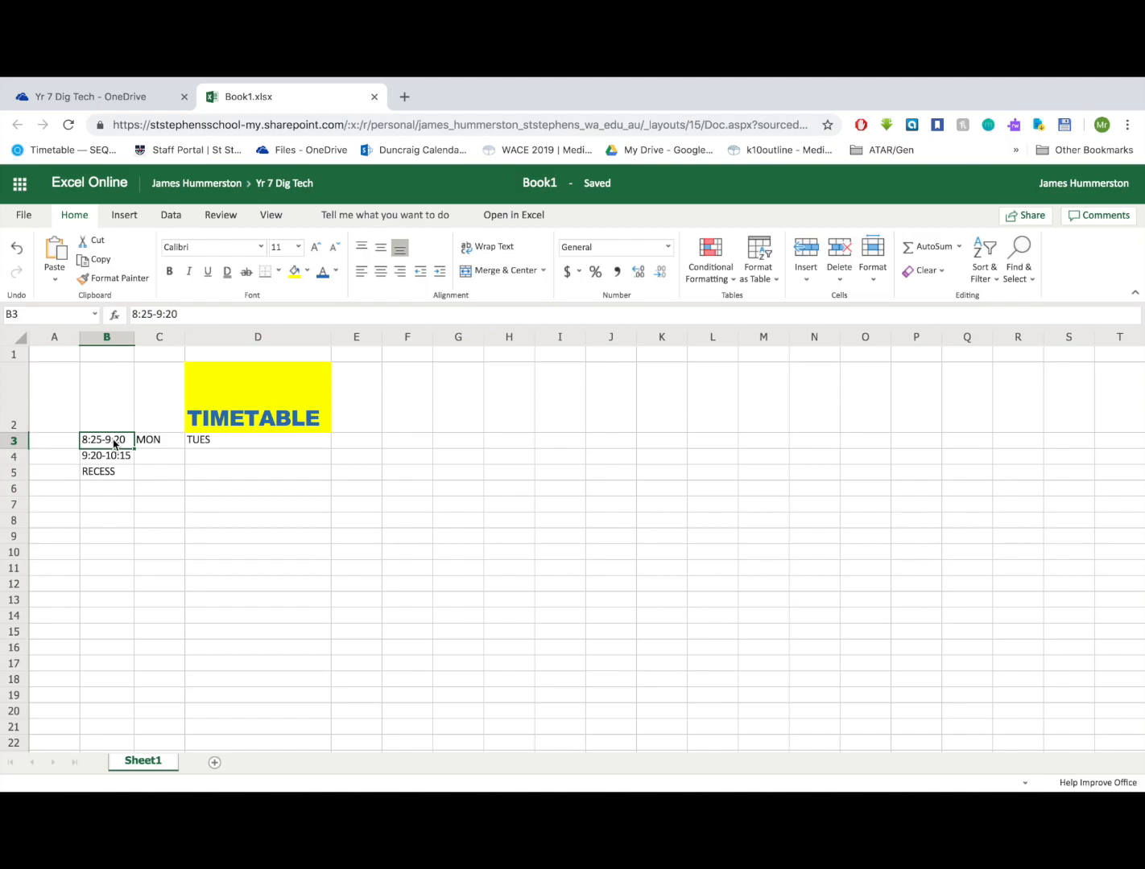
# Copy the 8:25-9:20 time slot from cell B3 into cell B7, and undo the paste.
pyautogui.click(114, 442)
pyautogui.click(121, 507)
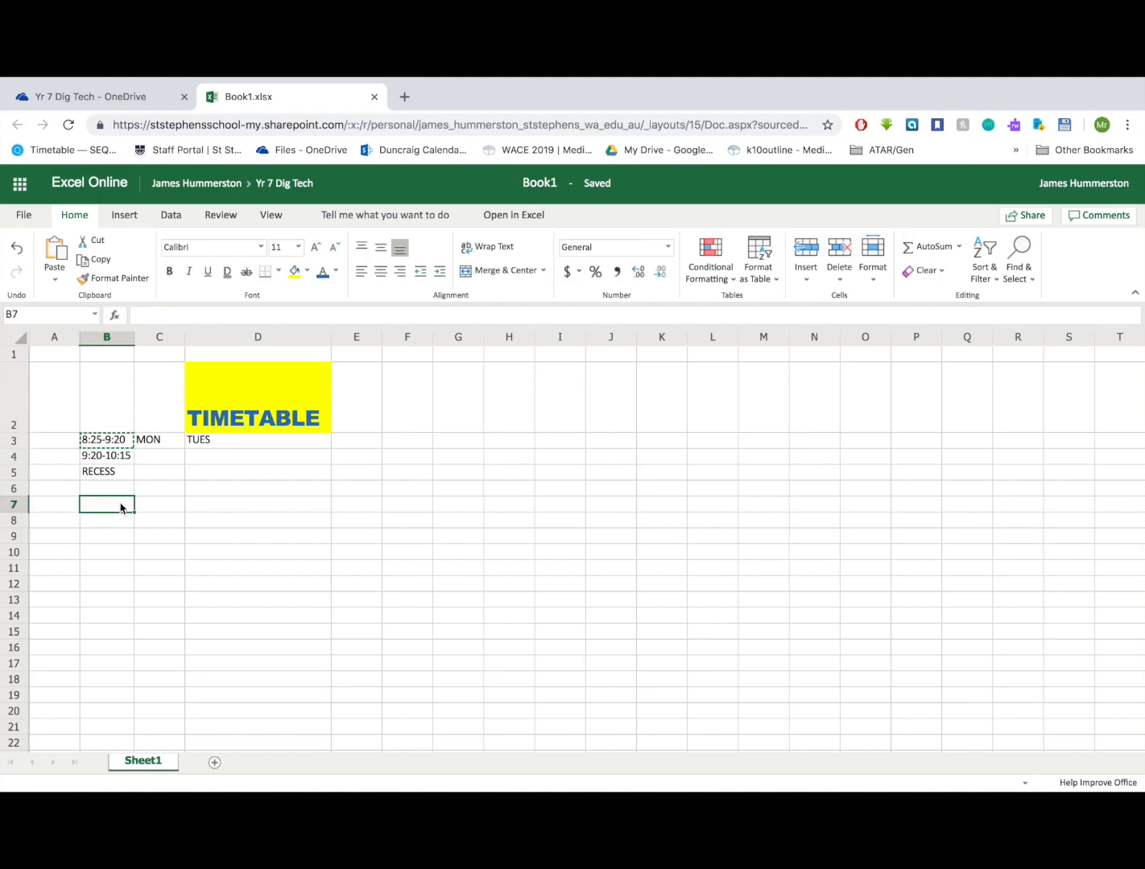
pyautogui.write('8:25-9:20')
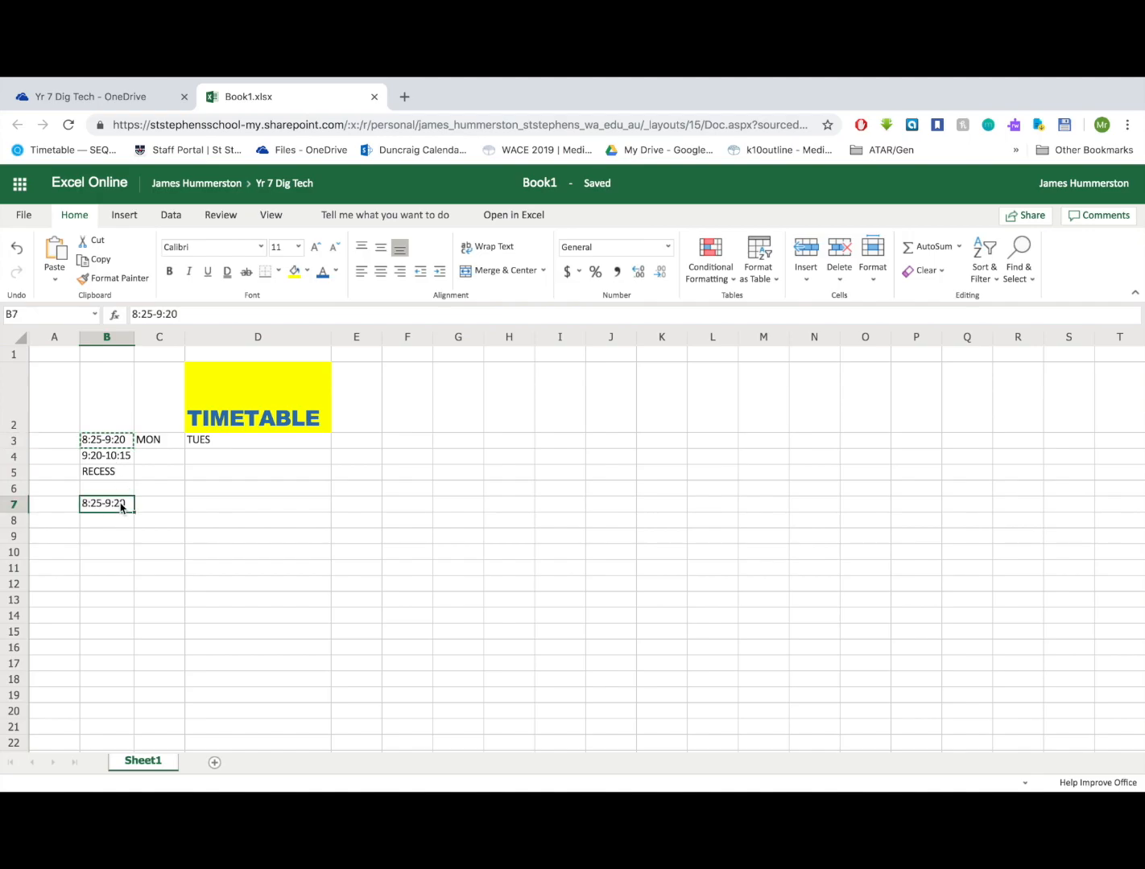
pyautogui.hotkey('ctrl', 'z')
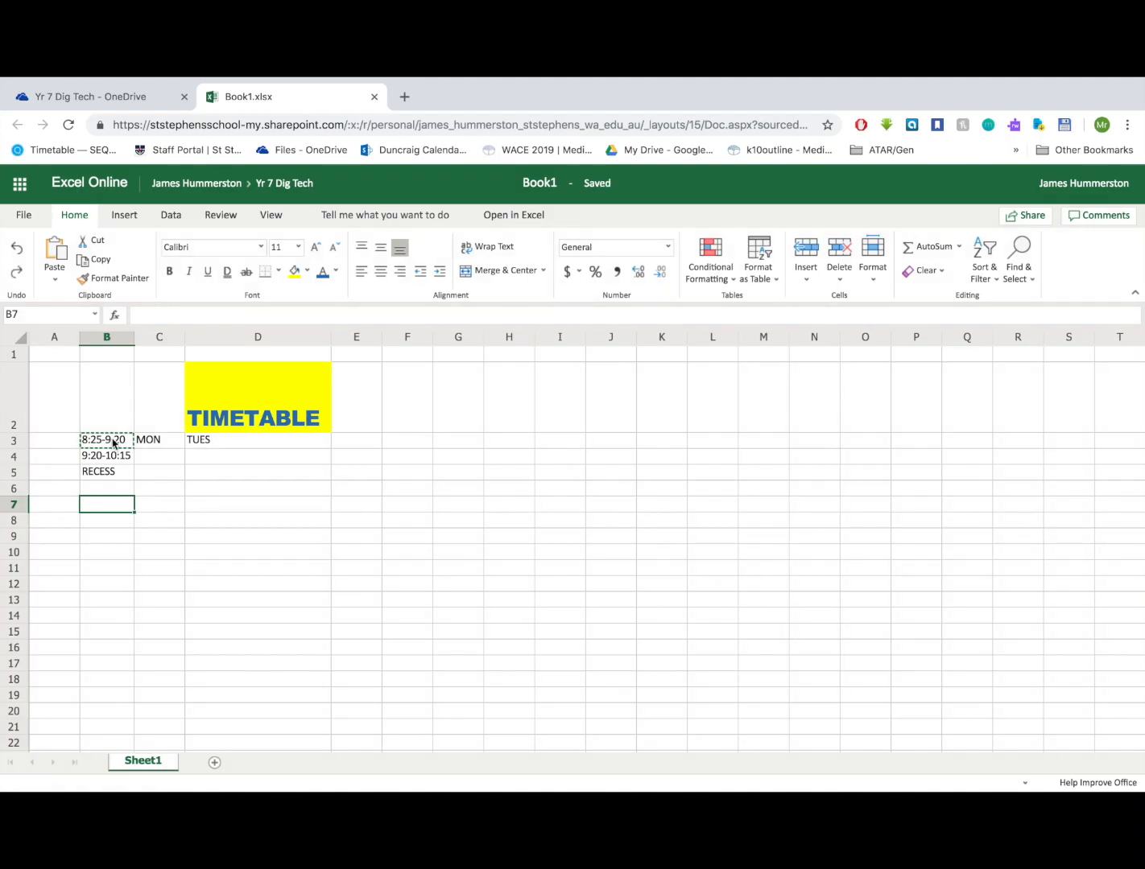
# Move the time slots and RECESS from cells B3:B5 down one row to B4:B6.
pyautogui.click(109, 442)
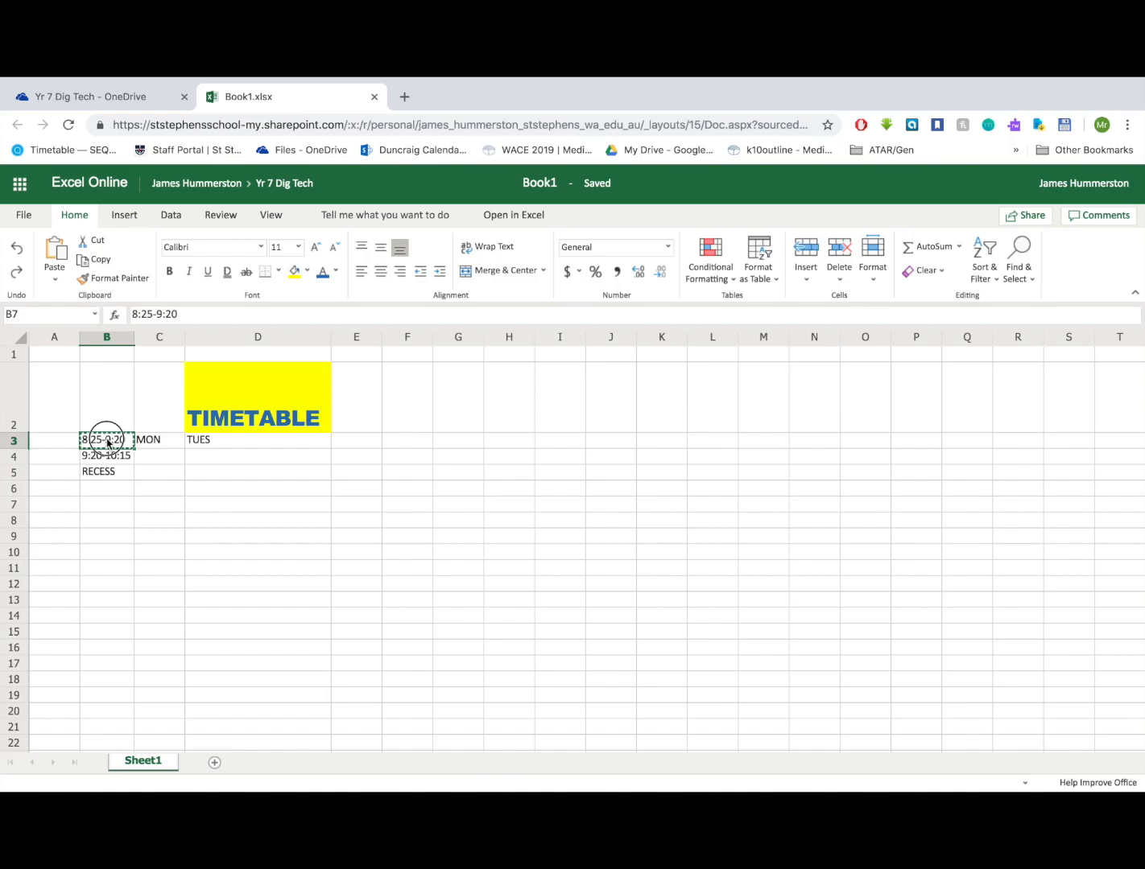
pyautogui.moveTo(109, 441); pyautogui.dragTo(109, 475)
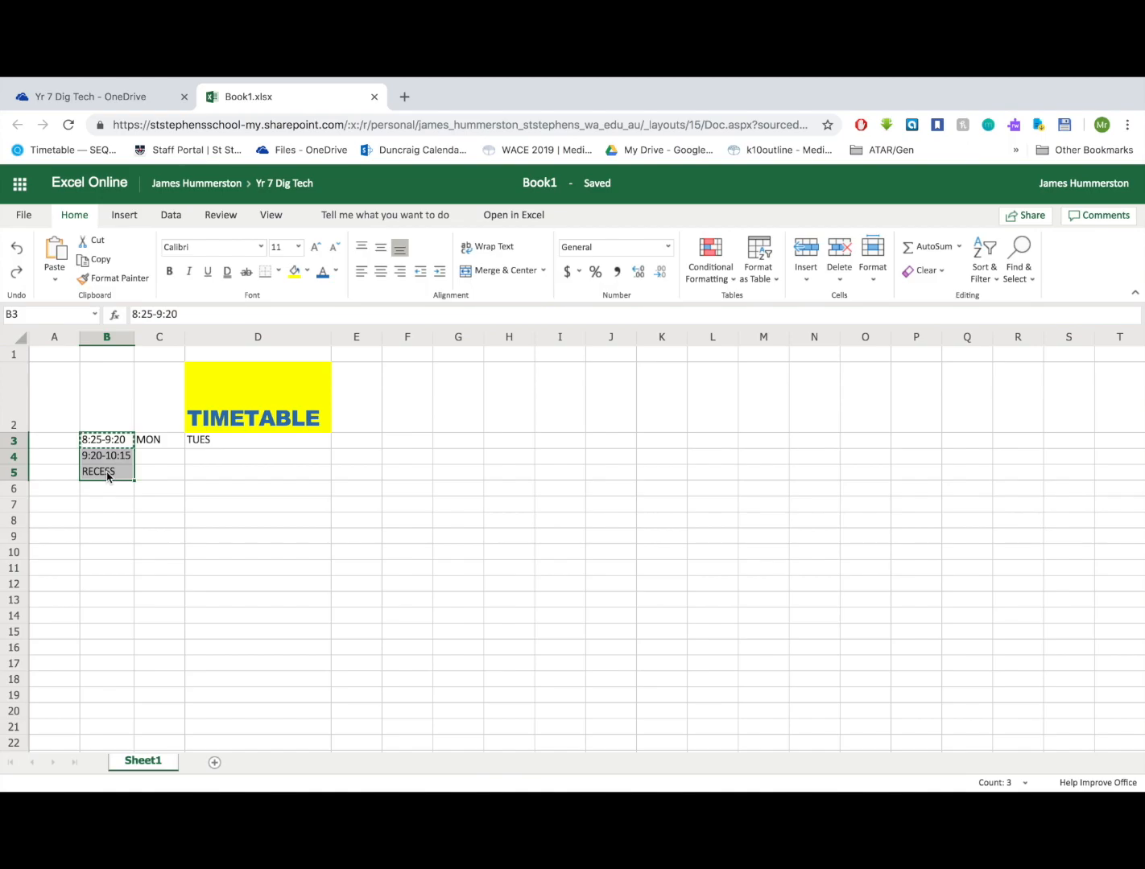
pyautogui.press('super+x')
pyautogui.click(110, 460)
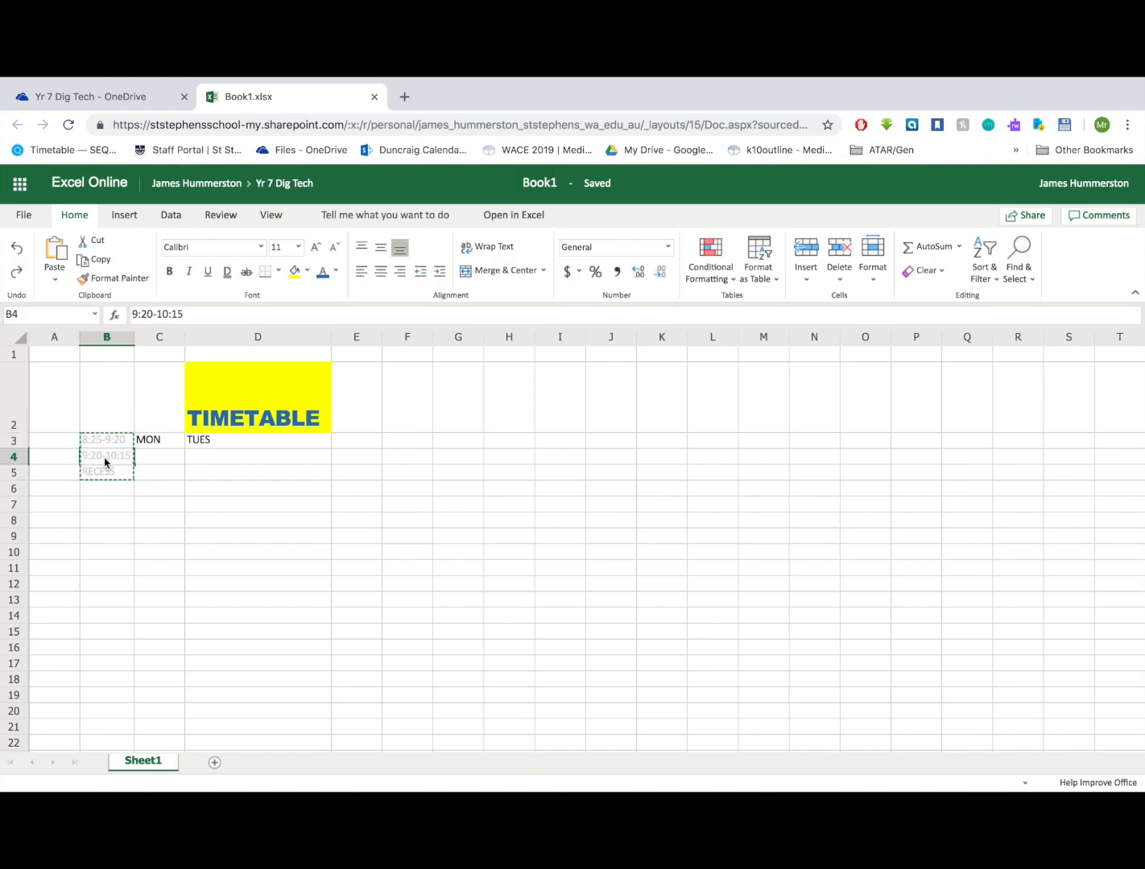
pyautogui.press('super+v')
# Enter Science, HASS and RECESS in cells C4 to C6 under MON, and Maths in cell D4 under TUES.
pyautogui.click(154, 457)
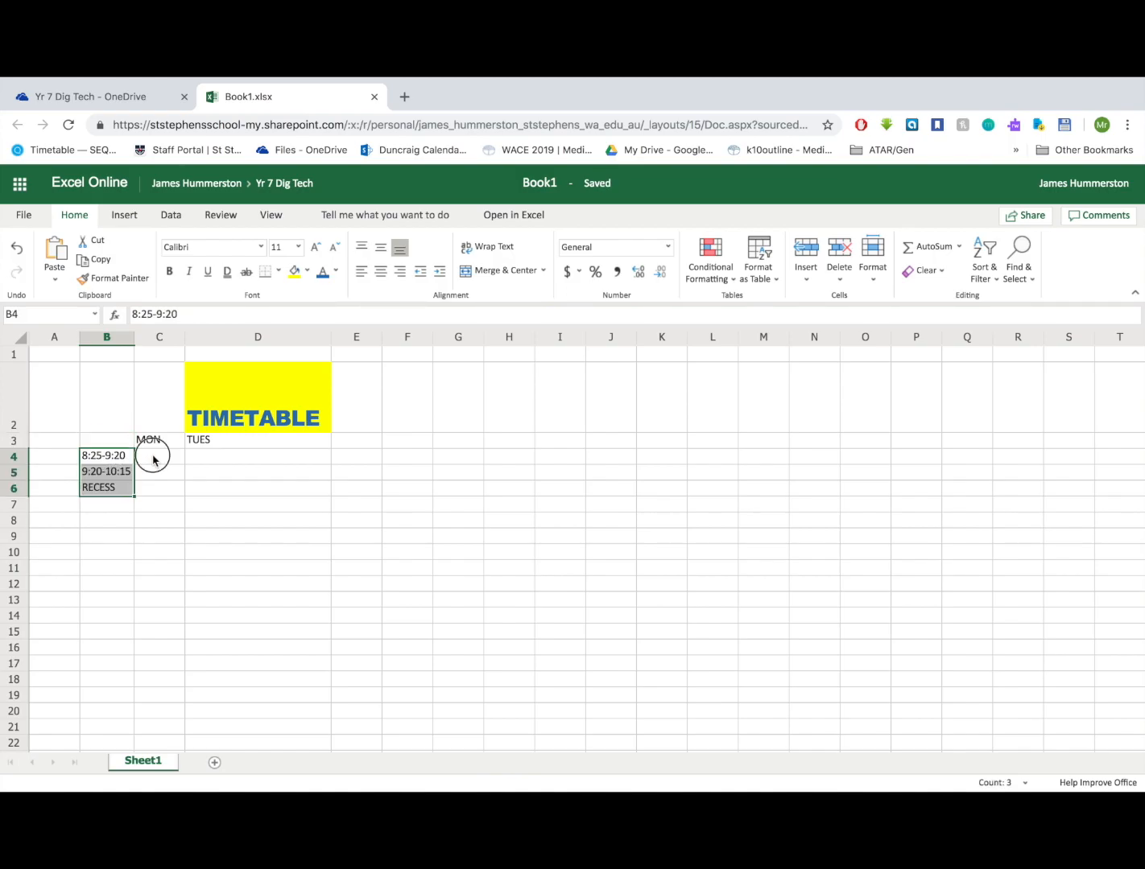
pyautogui.write('Science')
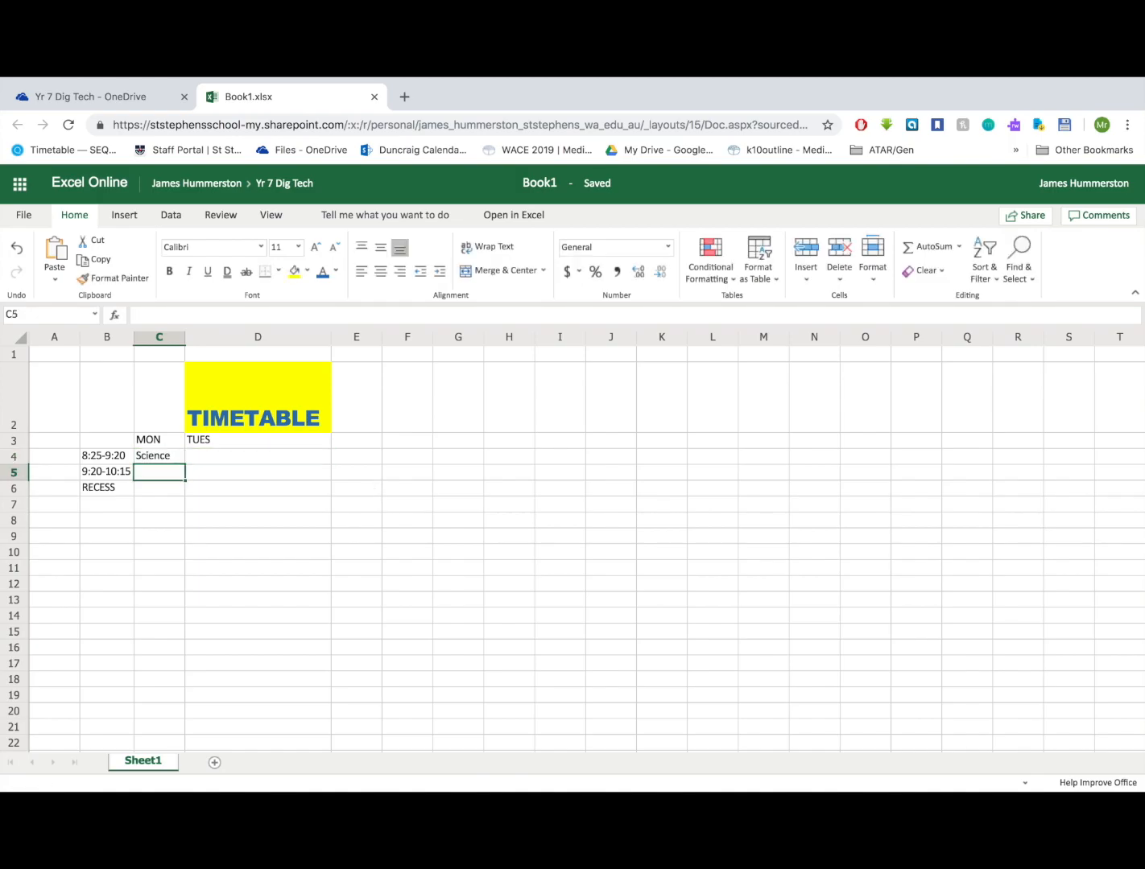
pyautogui.write('HASS')
pyautogui.press('Return')
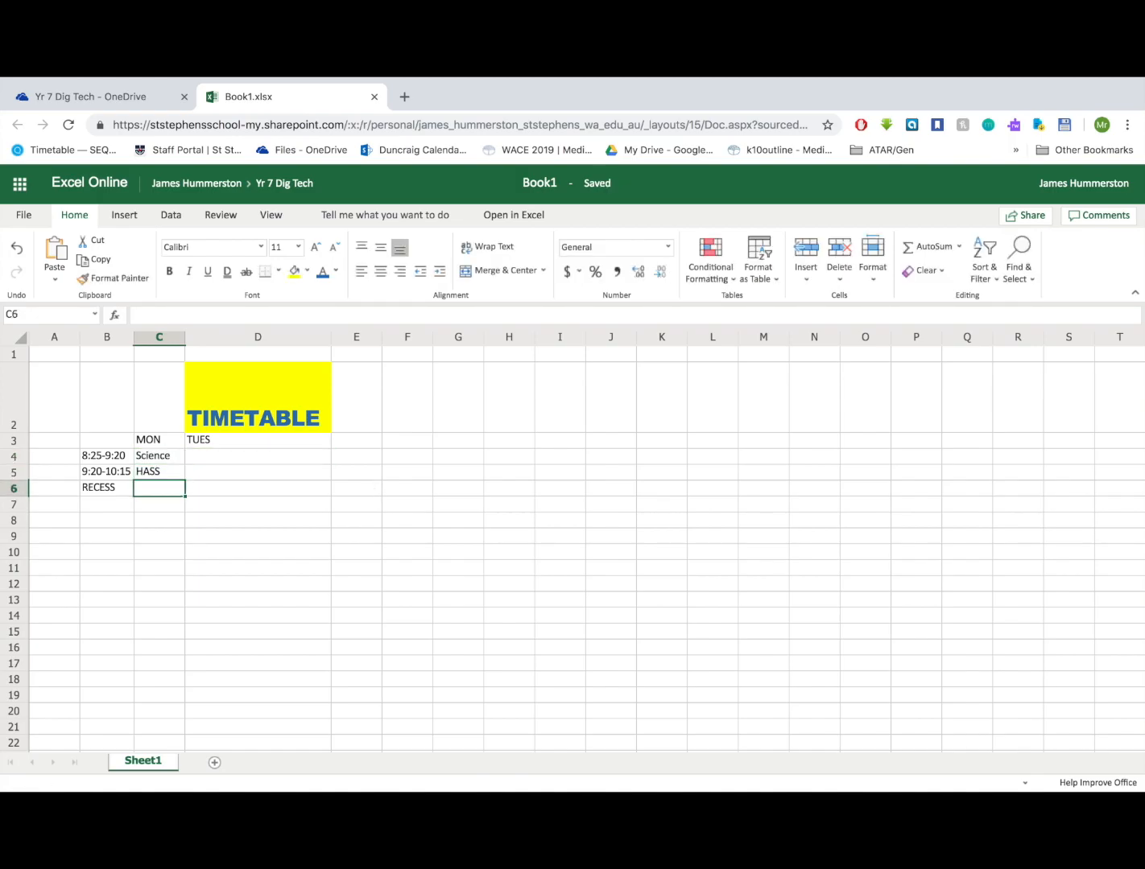
pyautogui.write('RECESS')
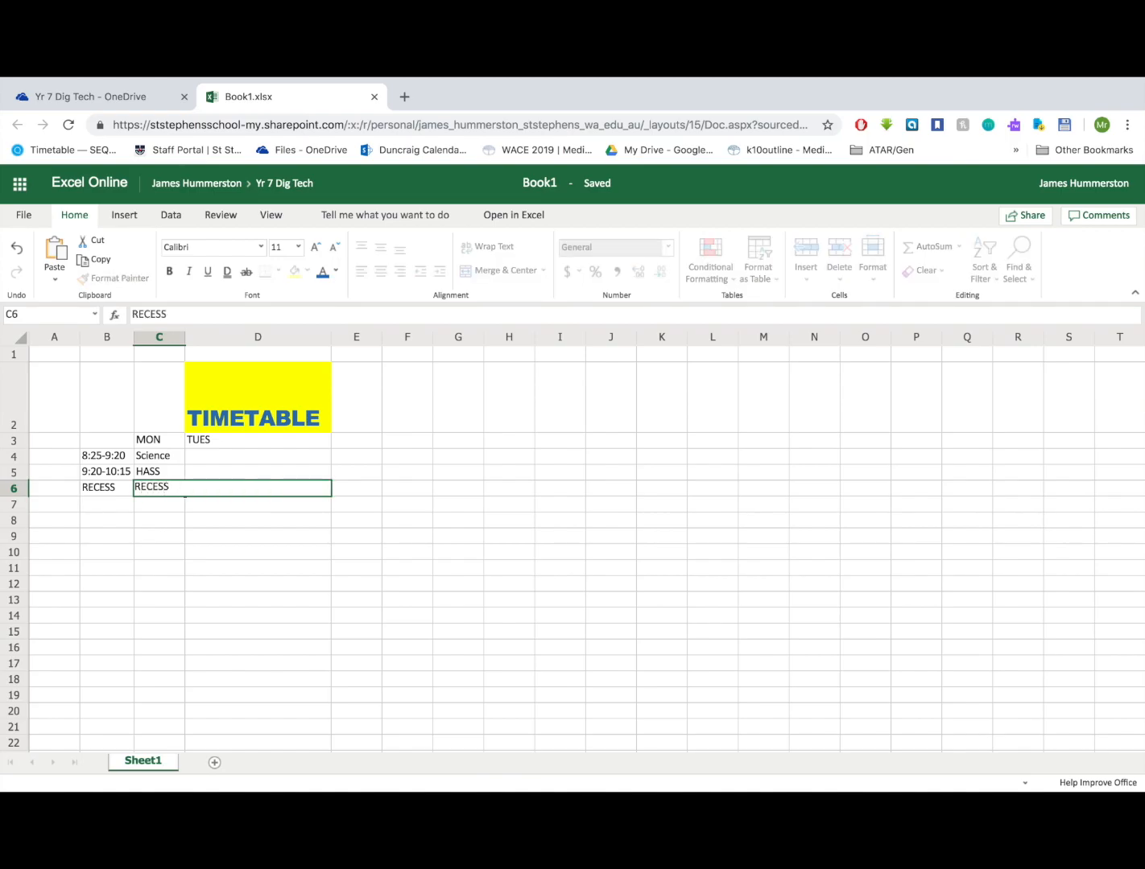
pyautogui.press('Tab')
pyautogui.press('Up')
pyautogui.press('Up')
pyautogui.write('Maths')
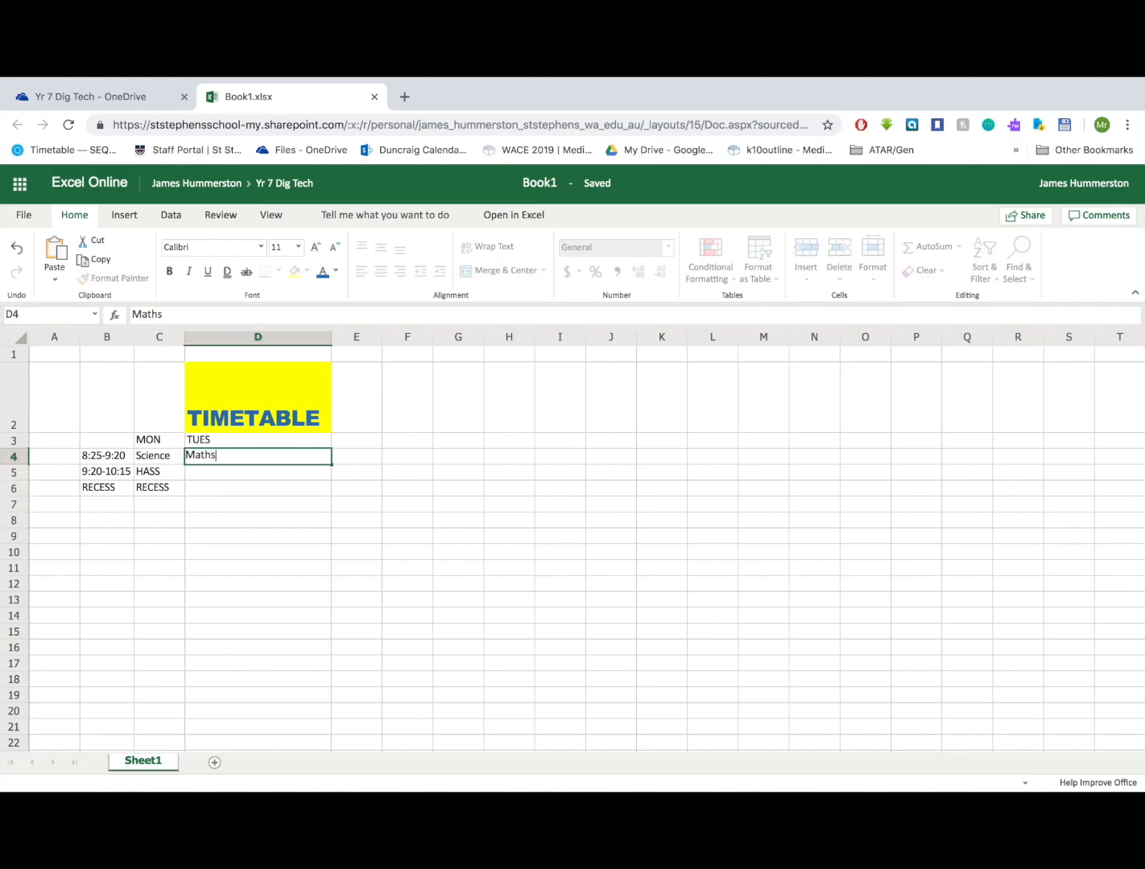
# Enter the day headings WED, THUR and FRI in cells E3, F3 and G3.
pyautogui.press('Up')
pyautogui.press('Tab')
pyautogui.write('WED')
pyautogui.press('Tab')
pyautogui.write('THUR')
pyautogui.press('Tab')
pyautogui.write('FRI')
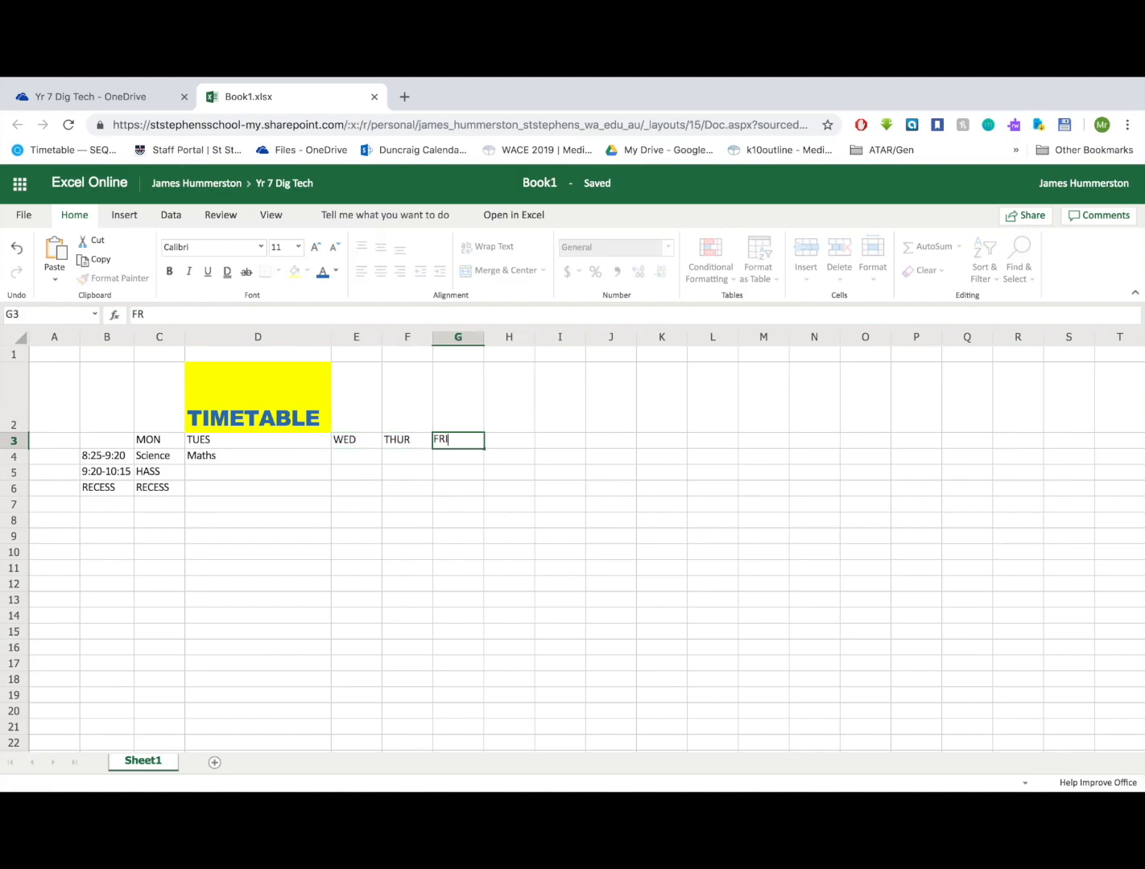
pyautogui.press('Return')
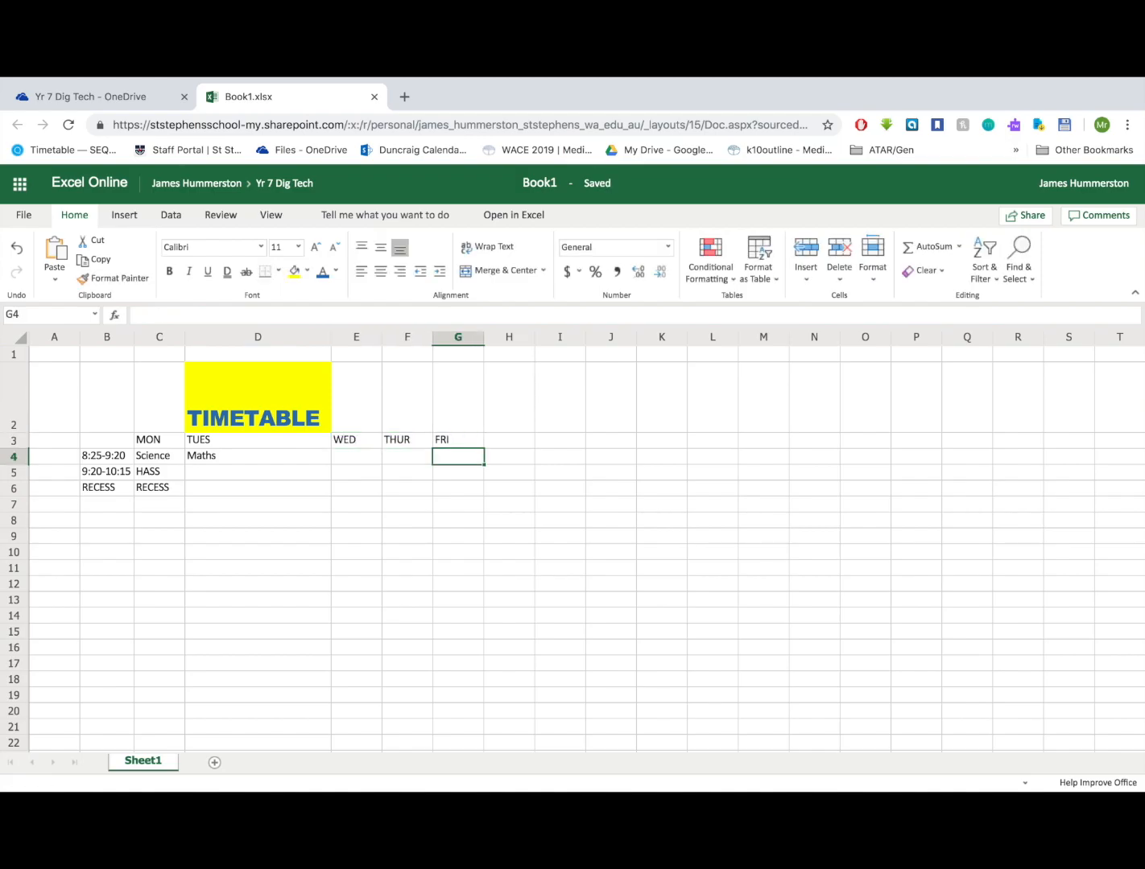
# Enter RECESS in cells D6 and E6, under TUES and WED.
pyautogui.click(260, 489)
pyautogui.write('R')
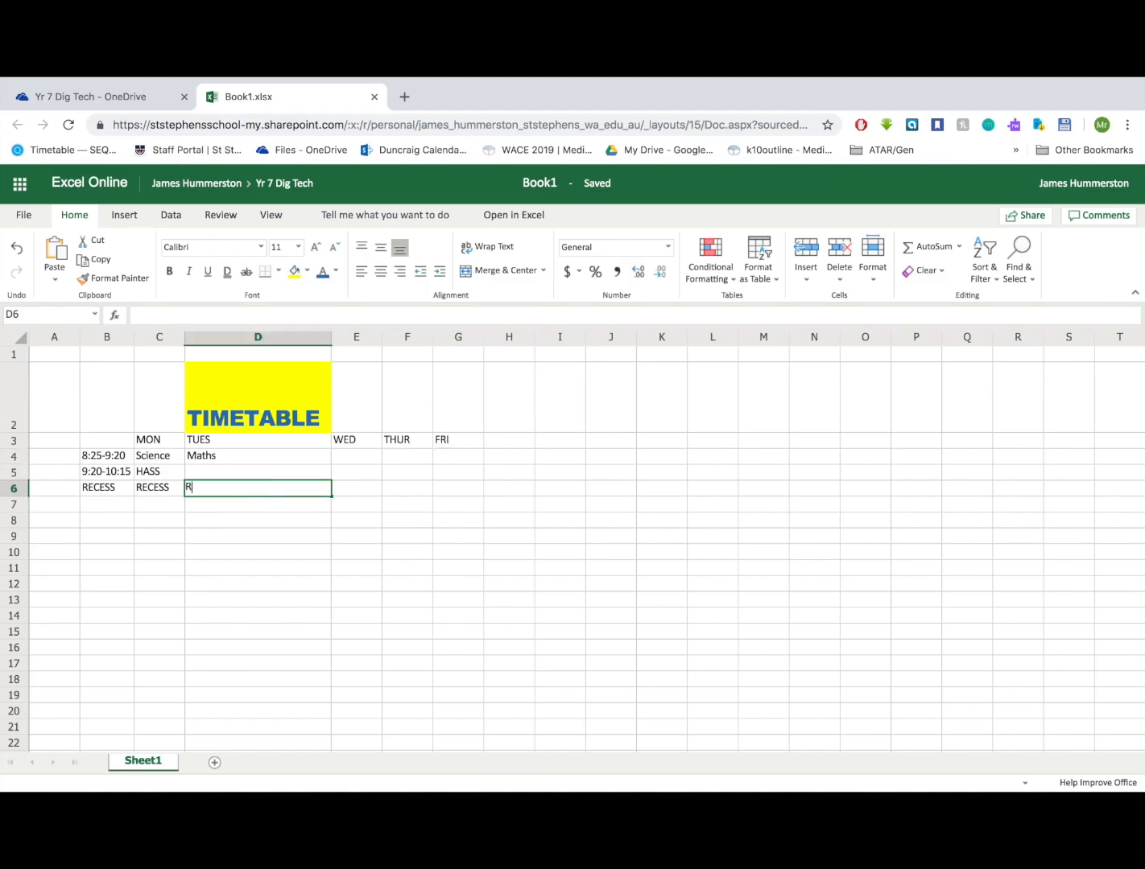
pyautogui.write('ECESS')
pyautogui.click(346, 491)
pyautogui.write('RECESS')
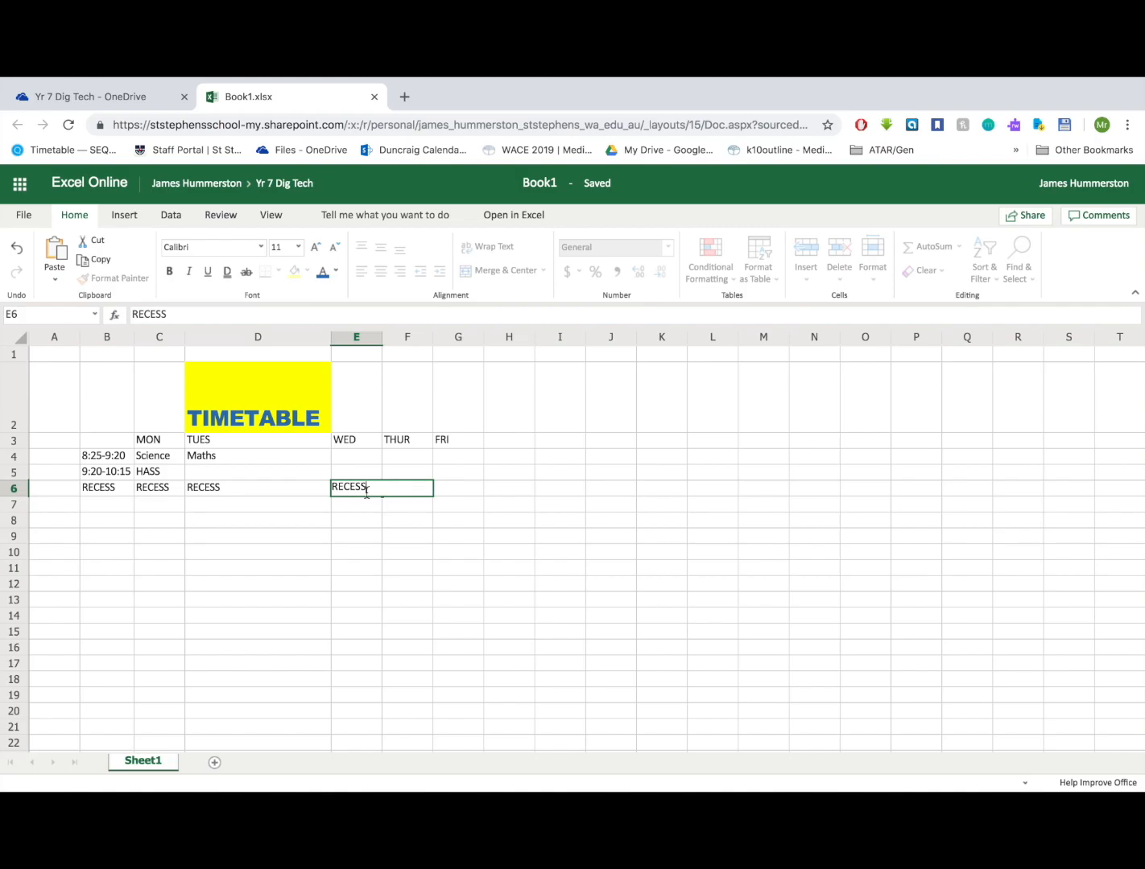
# Clear the RECESS entries from cells E6, D6 and C6, keeping only the one in column B.
pyautogui.press('BackSpace')
pyautogui.press('BackSpace')
pyautogui.press('BackSpace')
pyautogui.click(253, 488)
pyautogui.press('Delete')
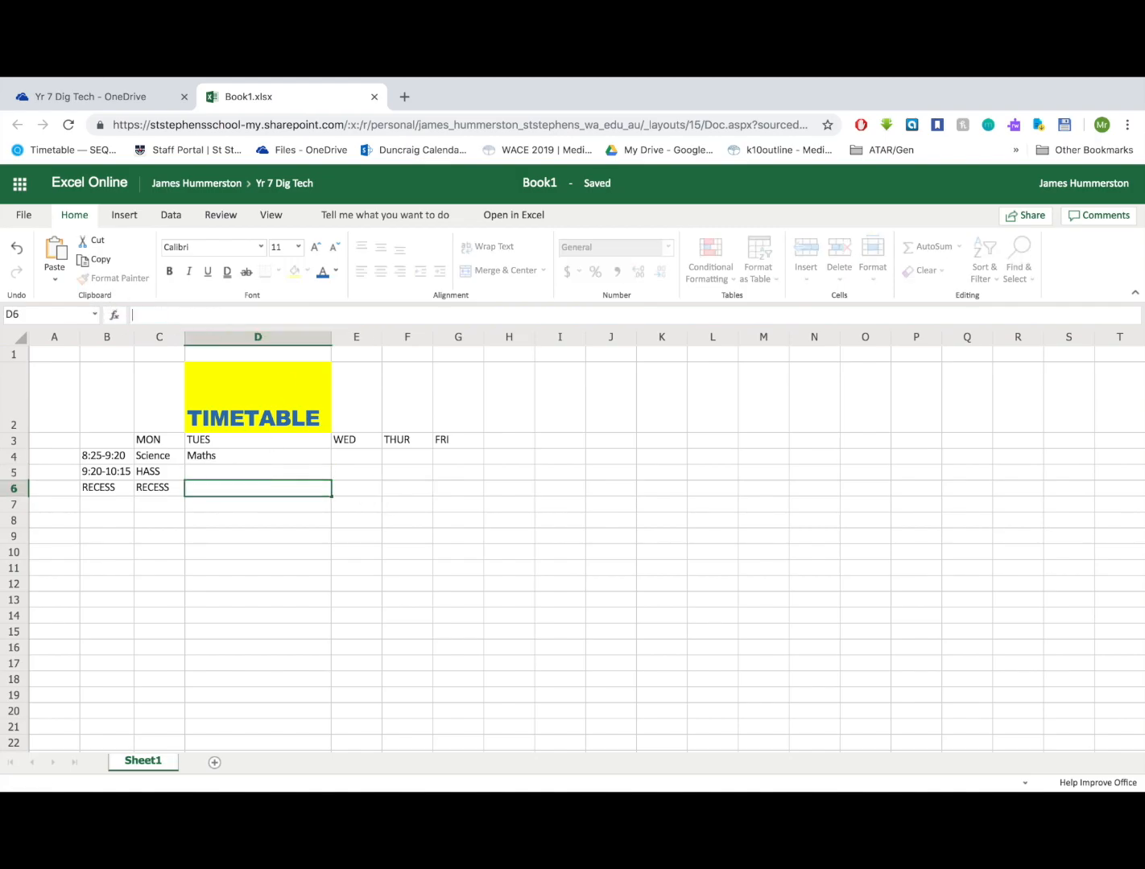
pyautogui.click(165, 488)
pyautogui.doubleClick(181, 315)
pyautogui.press('Delete')
pyautogui.click(171, 551)
# Merge and centre the RECESS cell across B6:G6, and unmerge the range again.
pyautogui.click(109, 488)
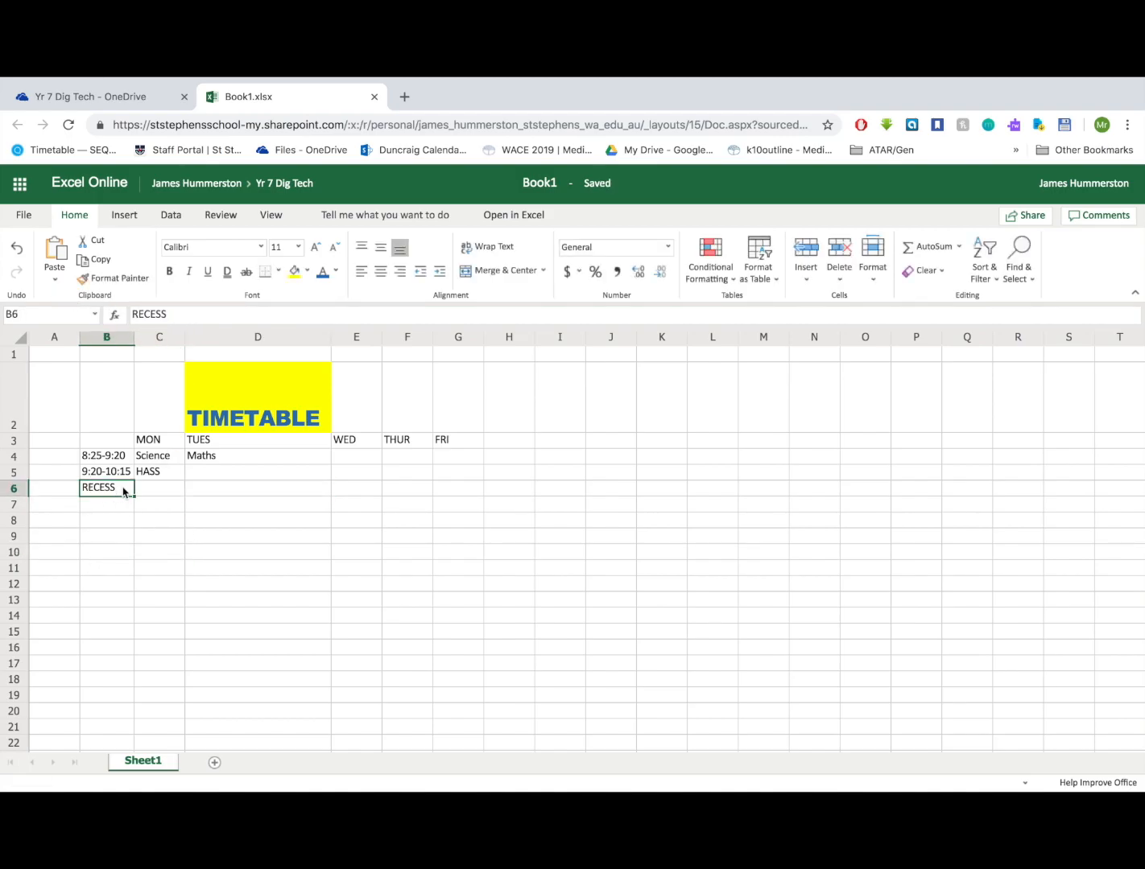
pyautogui.moveTo(115, 491); pyautogui.dragTo(468, 496)
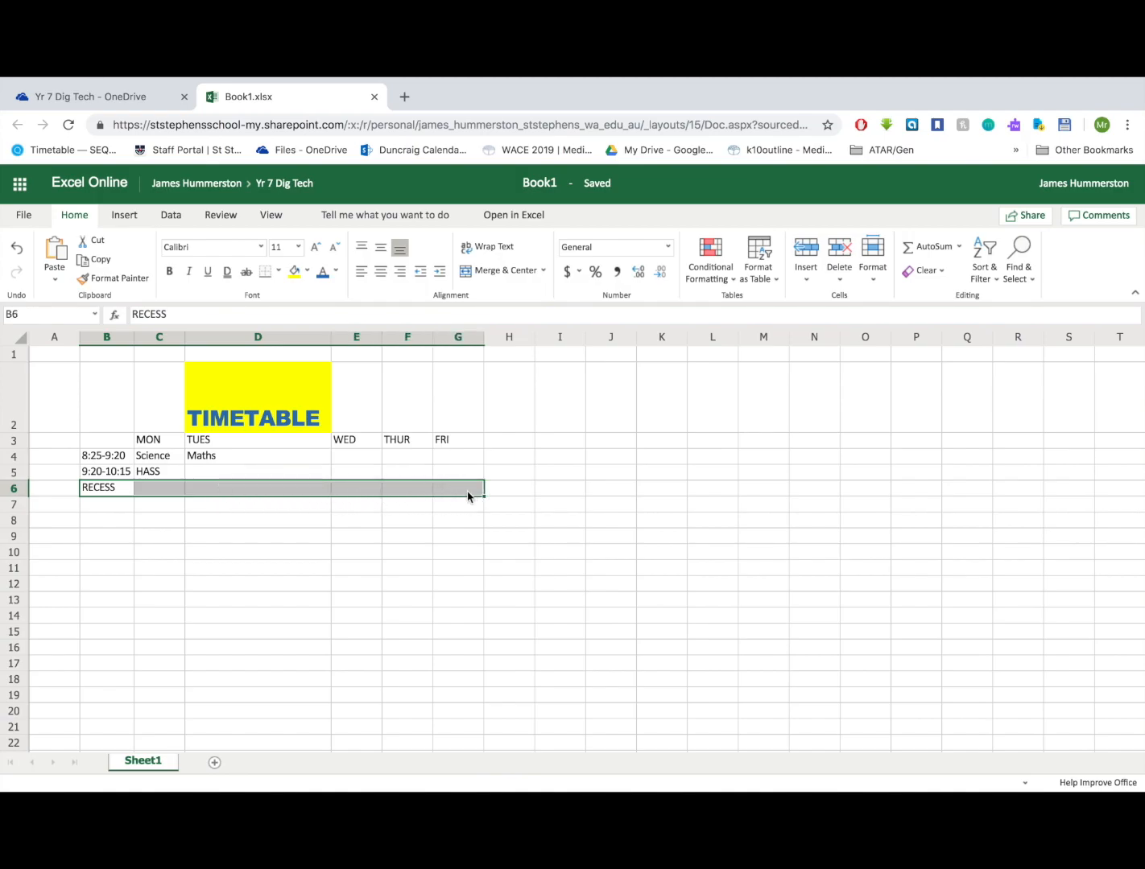
pyautogui.click(488, 272)
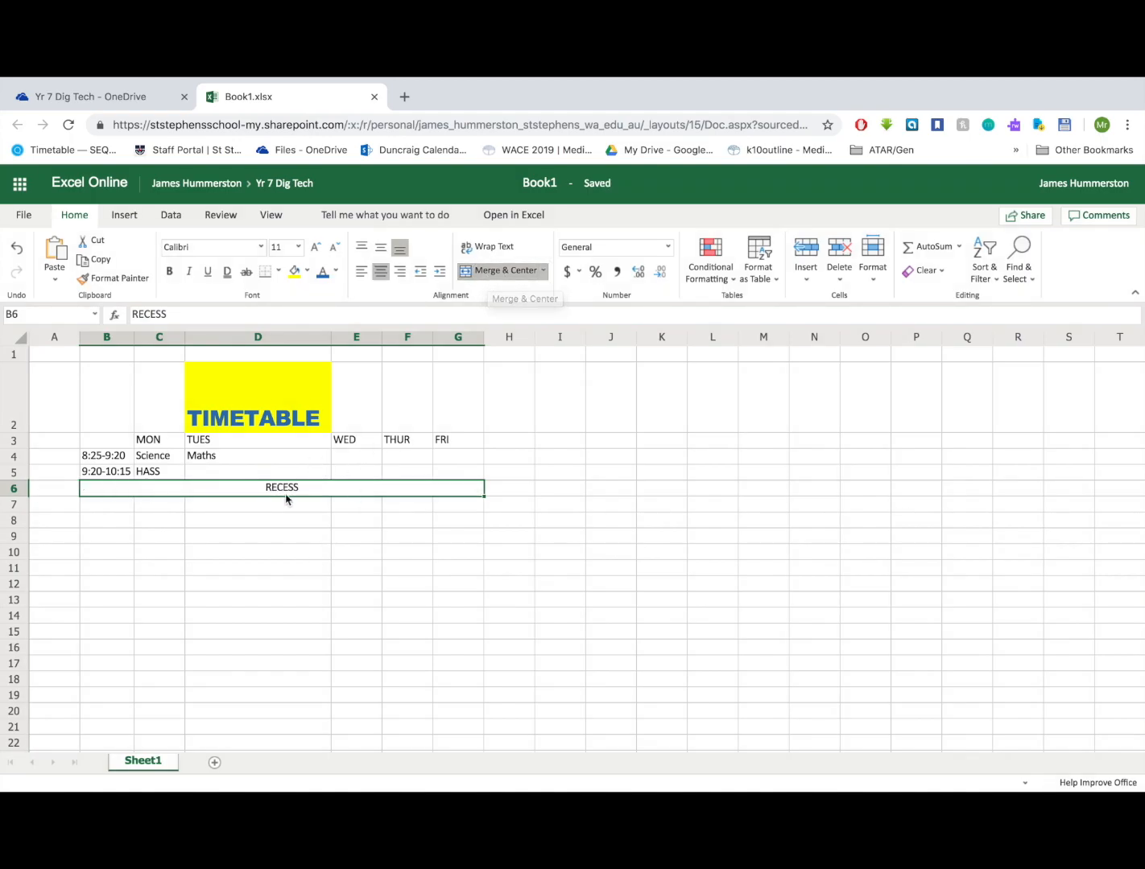
pyautogui.click(279, 505)
pyautogui.click(224, 489)
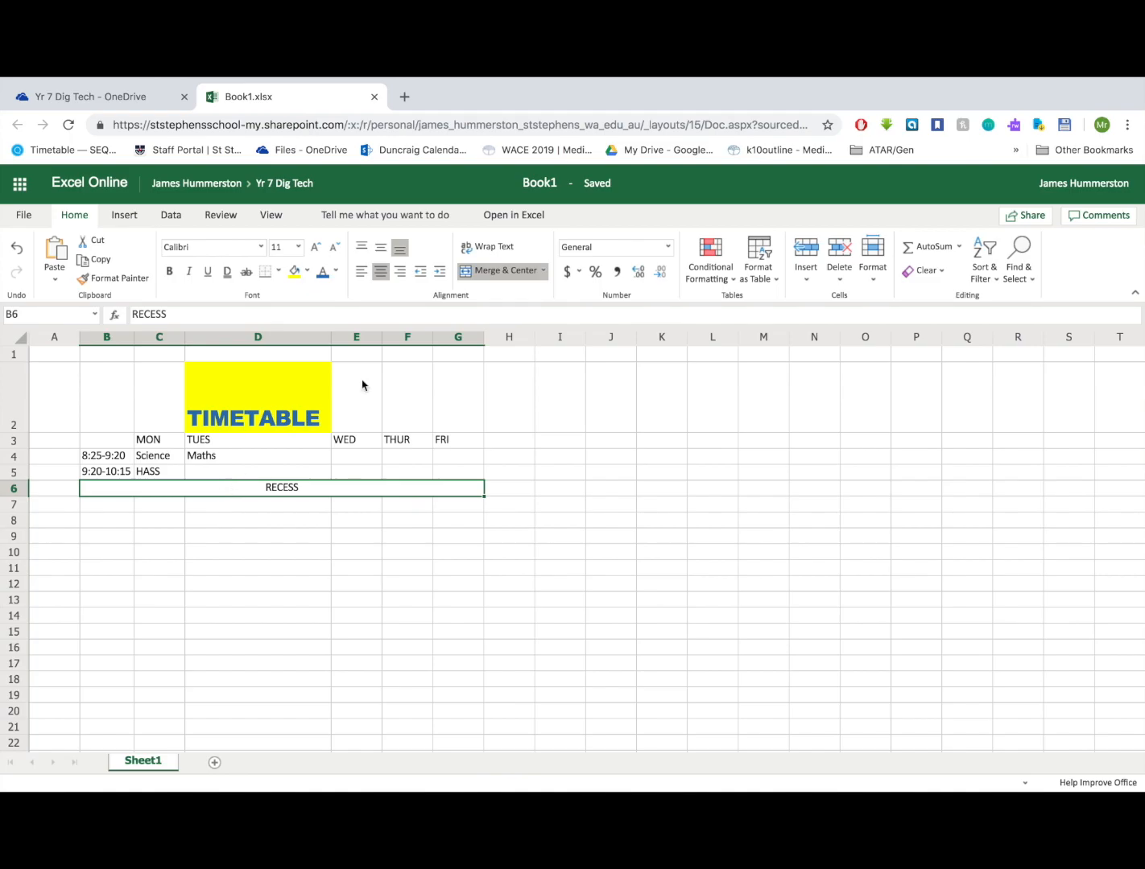
pyautogui.click(491, 271)
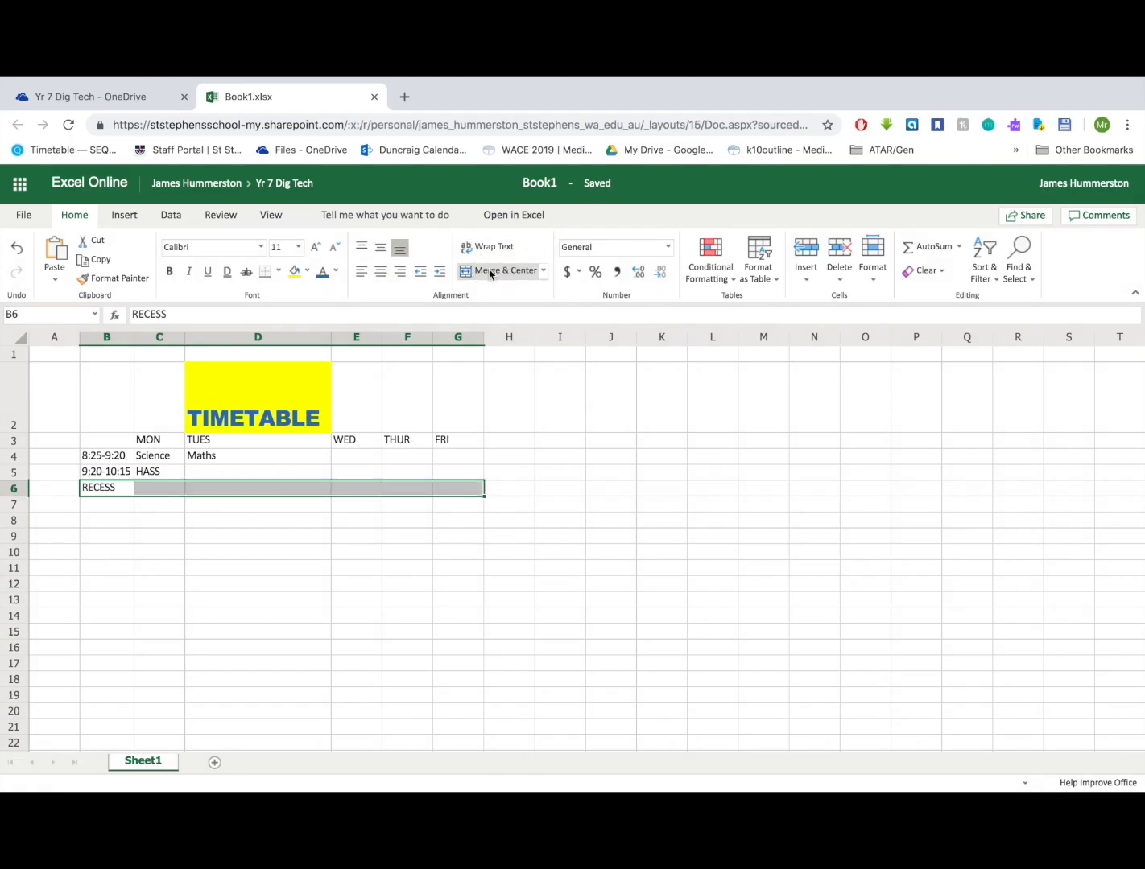
# Try a partial RECE entry in cell C6, retyping its last two letters repeatedly, and clear the cell.
pyautogui.click(168, 488)
pyautogui.write('RECE')
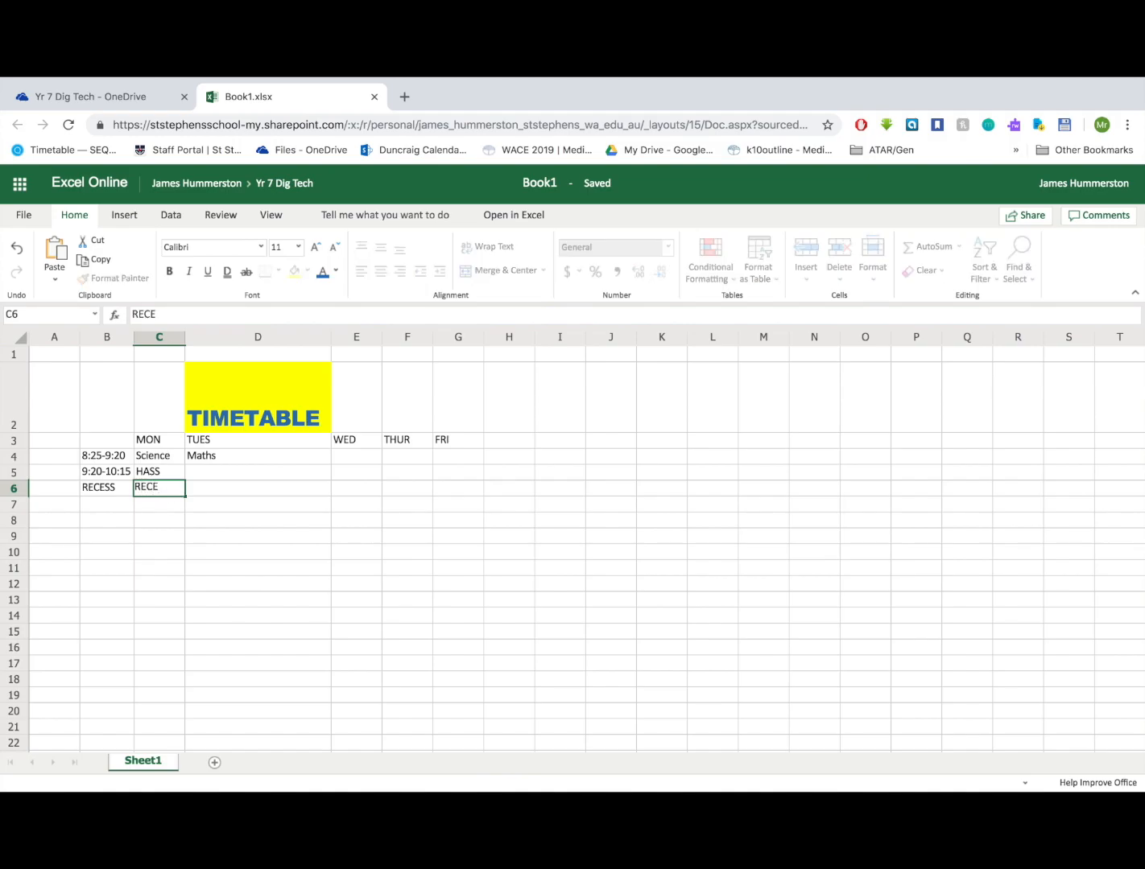
pyautogui.press('BackSpace')
pyautogui.press('BackSpace')
pyautogui.write('CE')
pyautogui.press('BackSpace')
pyautogui.press('BackSpace')
pyautogui.write('CE')
pyautogui.press('BackSpace')
pyautogui.press('BackSpace')
pyautogui.write('CE')
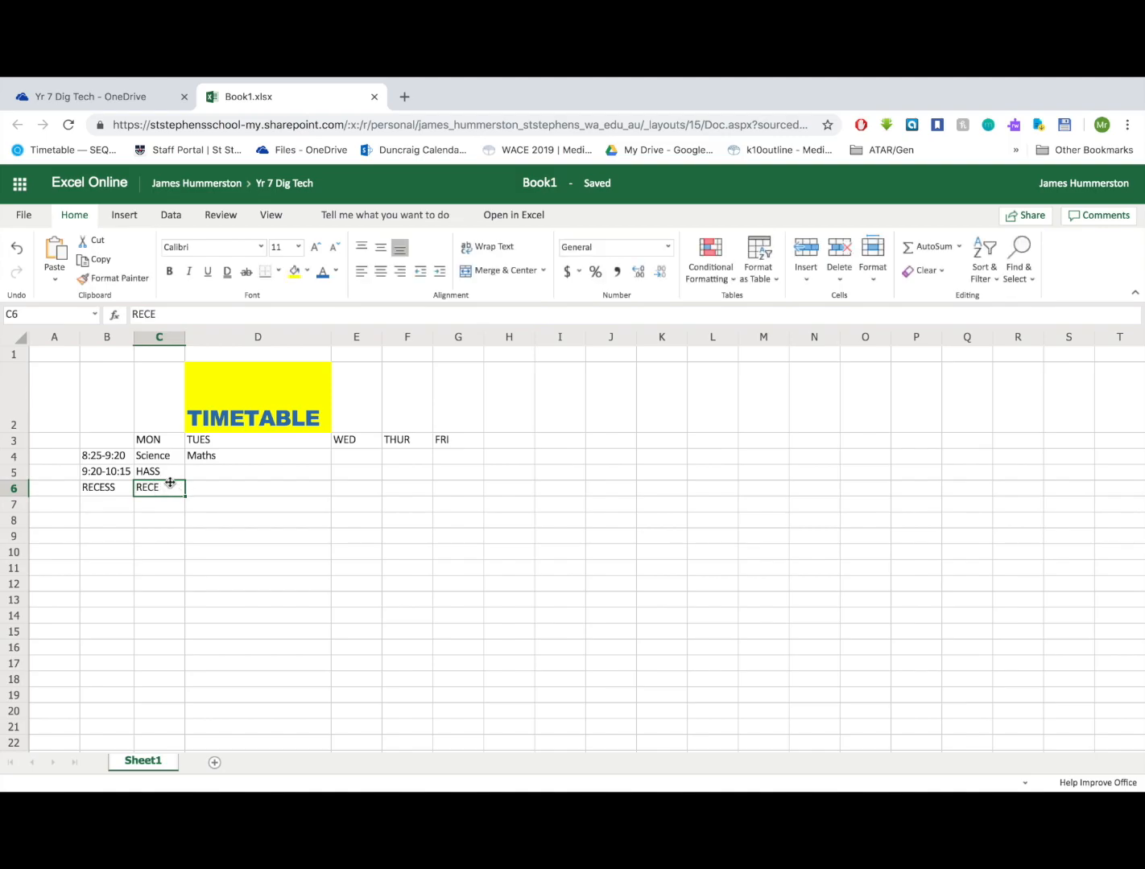
pyautogui.press('Delete')
pyautogui.click(122, 491)
pyautogui.click(145, 493)
pyautogui.click(146, 477)
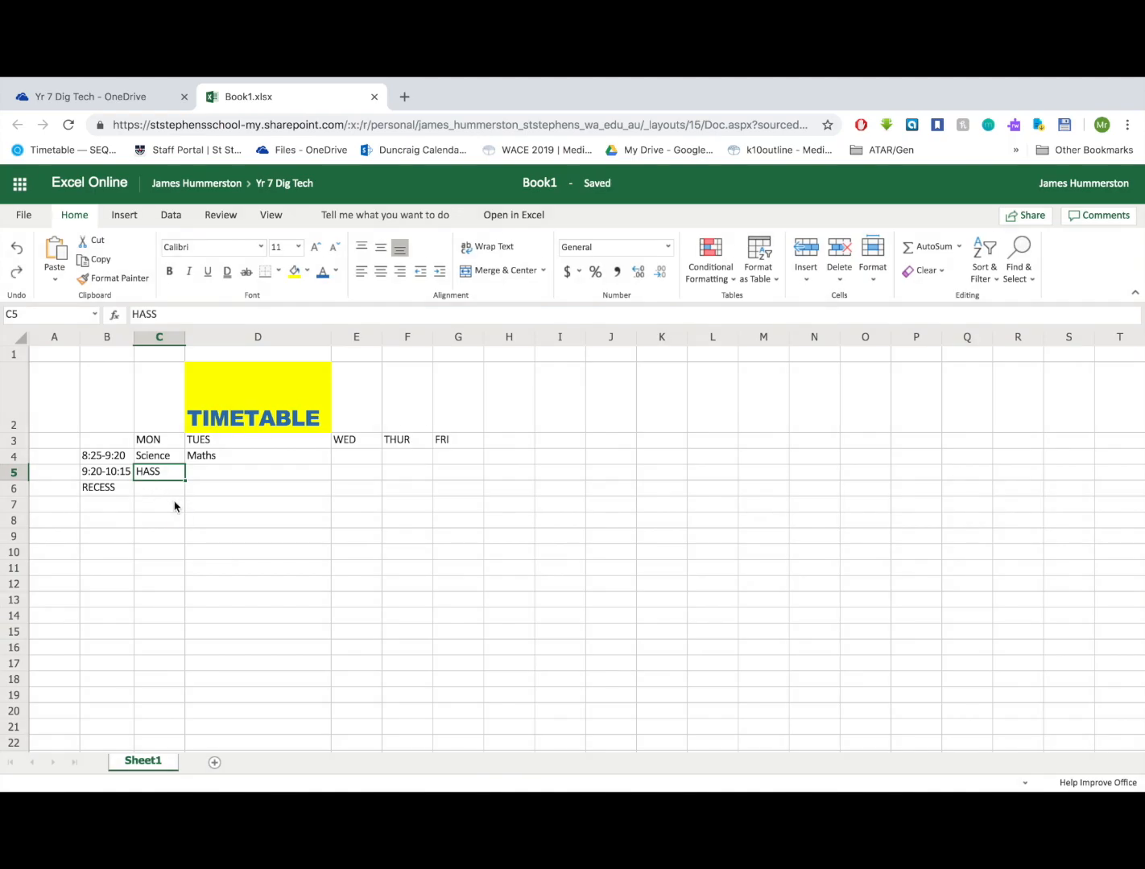
pyautogui.click(153, 482)
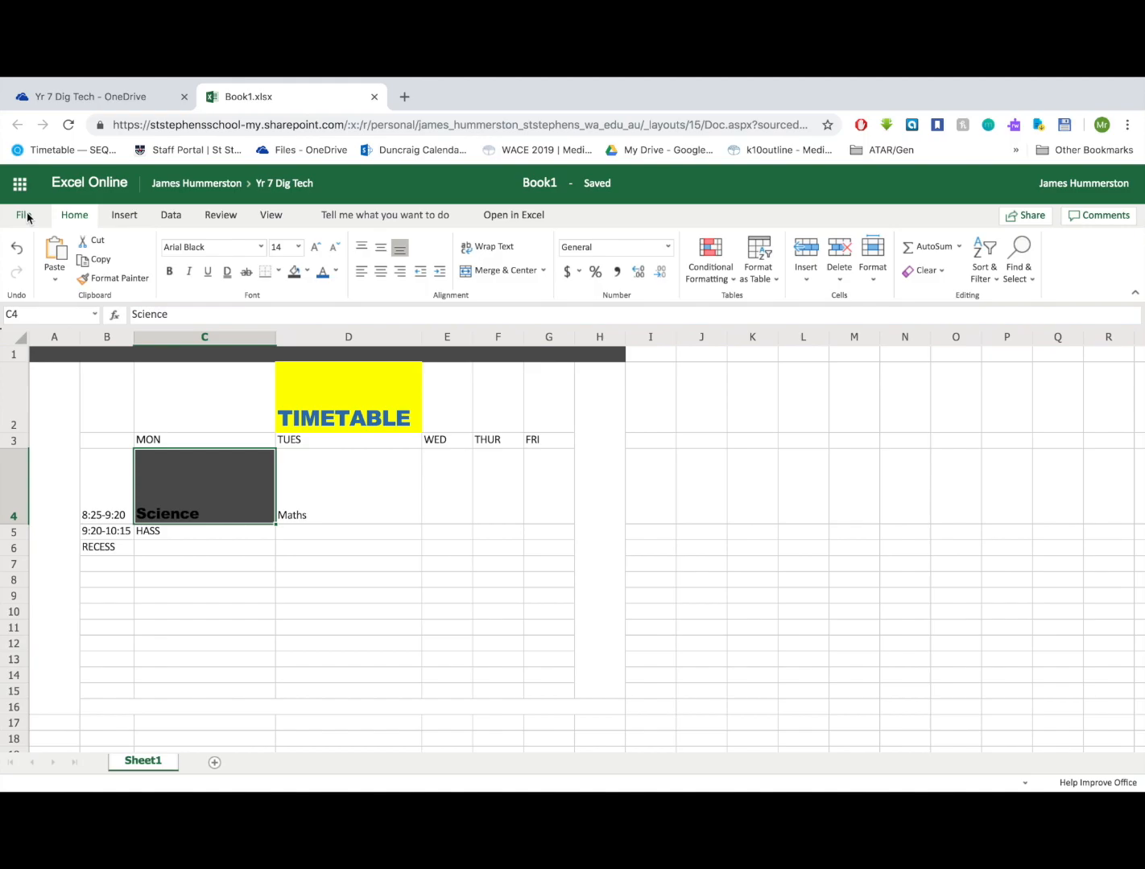
# Close the Book1 workbook and reopen it from the Yr 7 Dig Tech folder in OneDrive.
pyautogui.click(24, 215)
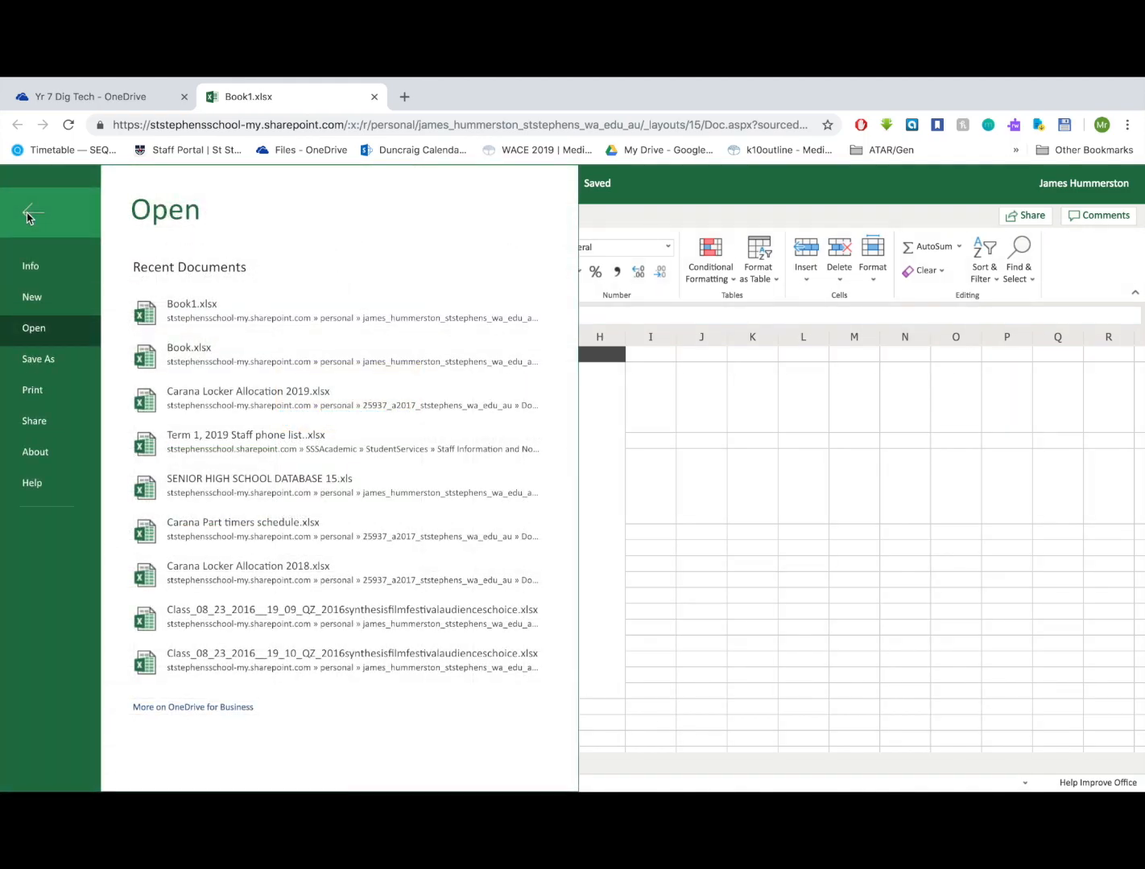
pyautogui.click(29, 215)
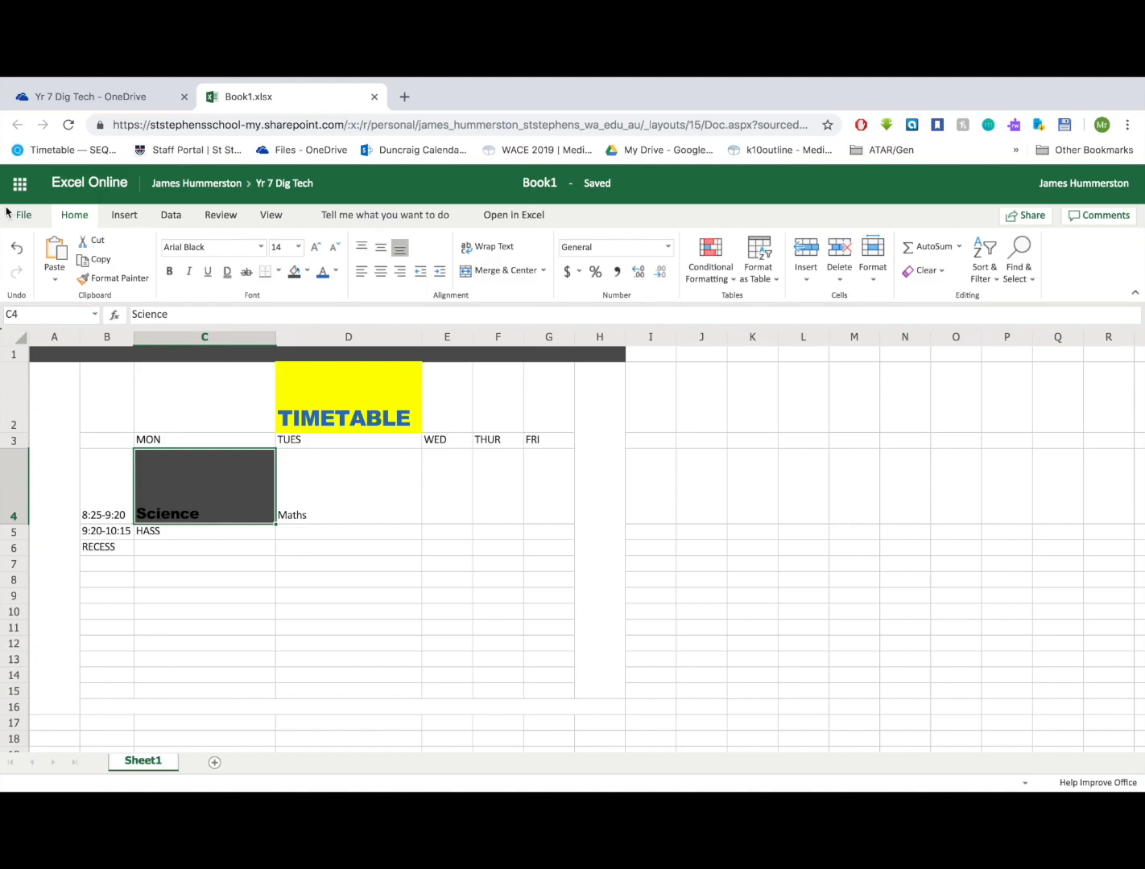
pyautogui.click(373, 96)
pyautogui.moveTo(285, 417)
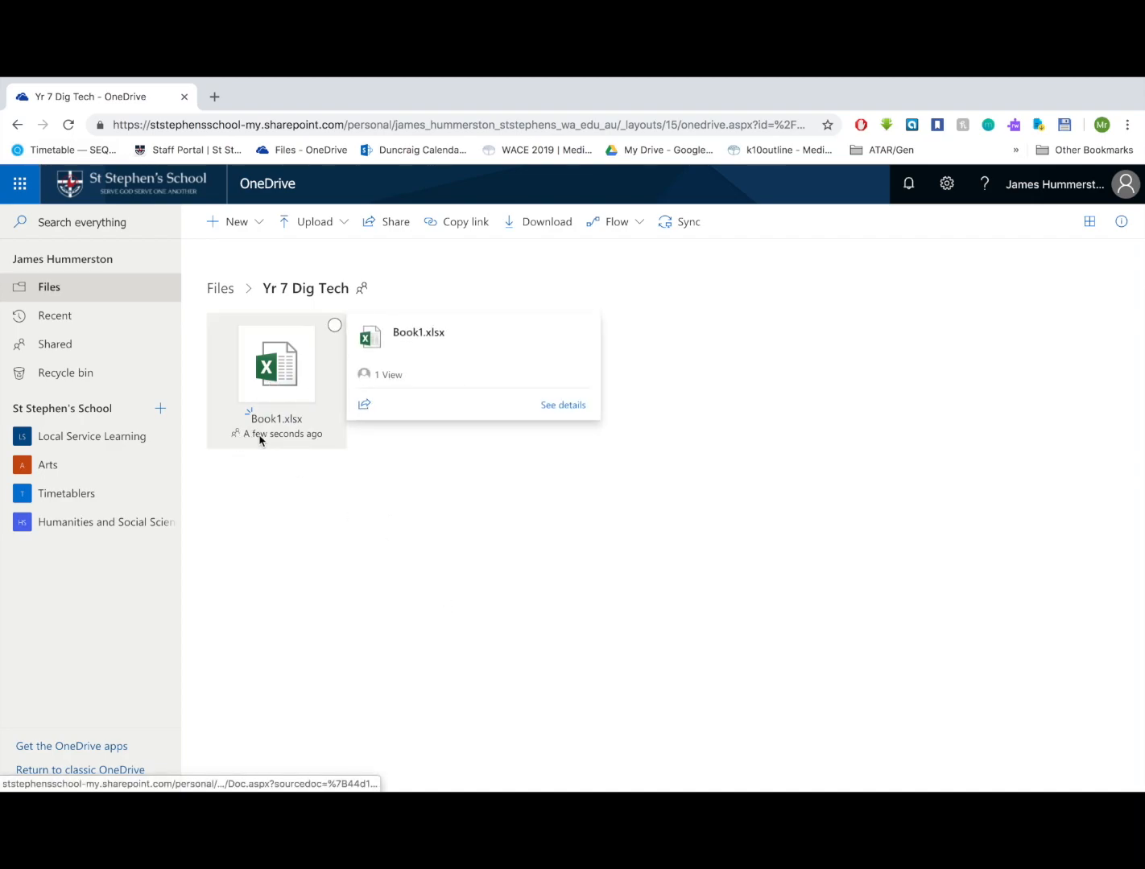
pyautogui.click(274, 360)
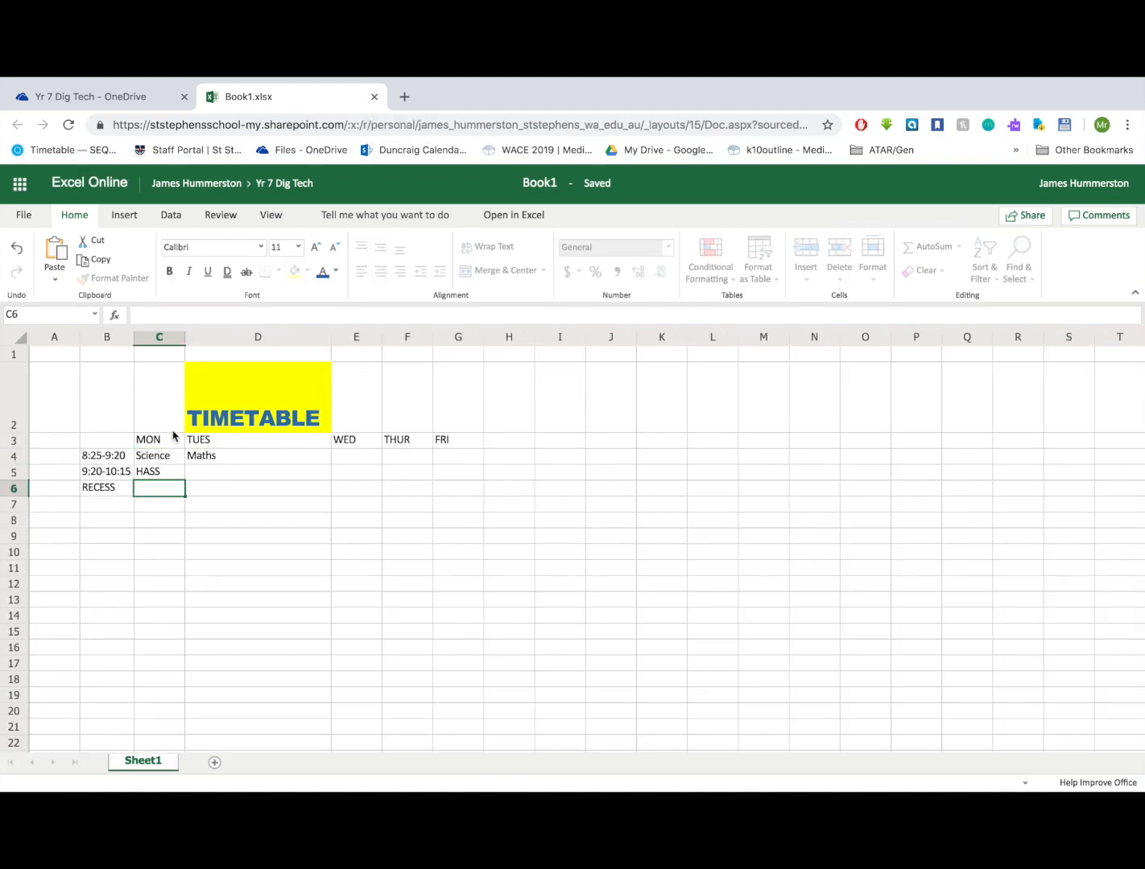
# Merge and centre cells A1:H1 and fill the merged cell with dark grey.
pyautogui.click(98, 355)
pyautogui.moveTo(58, 354); pyautogui.dragTo(515, 357)
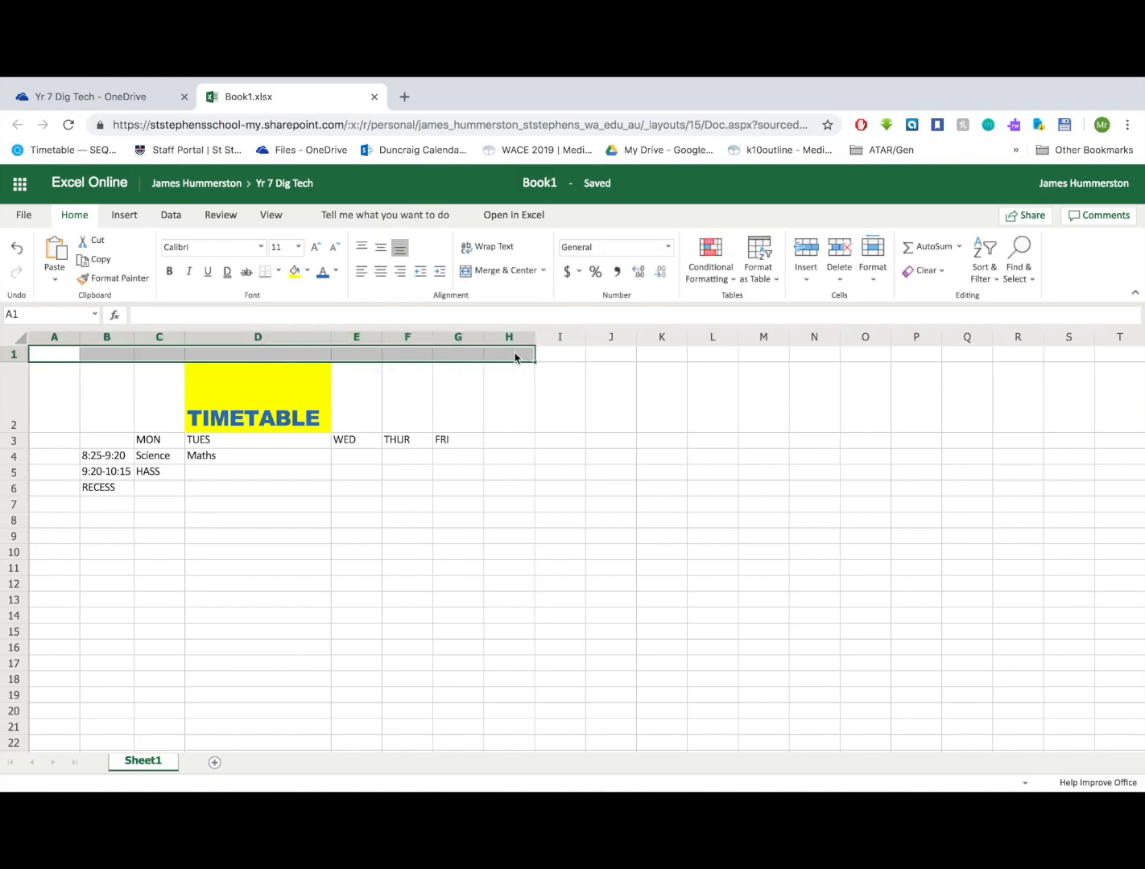
pyautogui.click(487, 271)
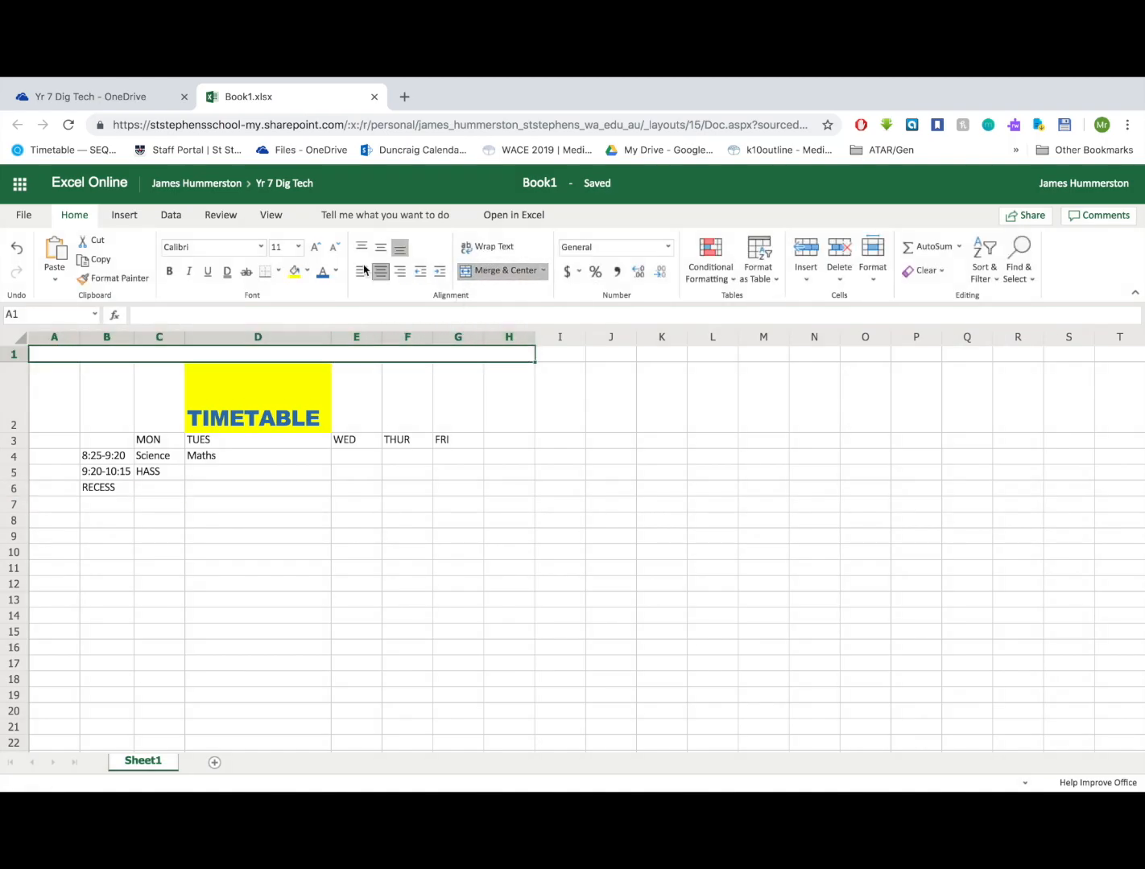
pyautogui.click(307, 270)
pyautogui.click(383, 397)
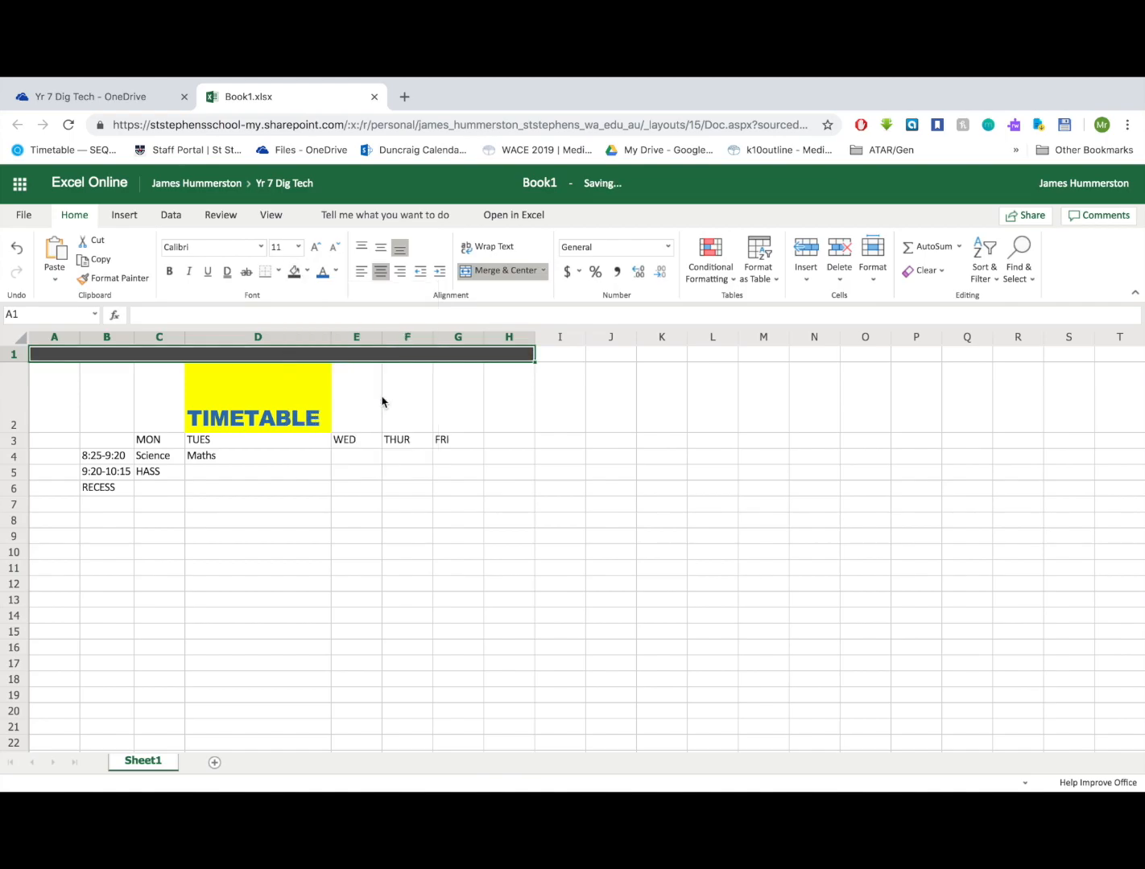
# Merge cells H2:H15 and cells A2:A16 into two vertical strips on either side of the timetable.
pyautogui.click(509, 390)
pyautogui.moveTo(509, 389); pyautogui.dragTo(505, 632)
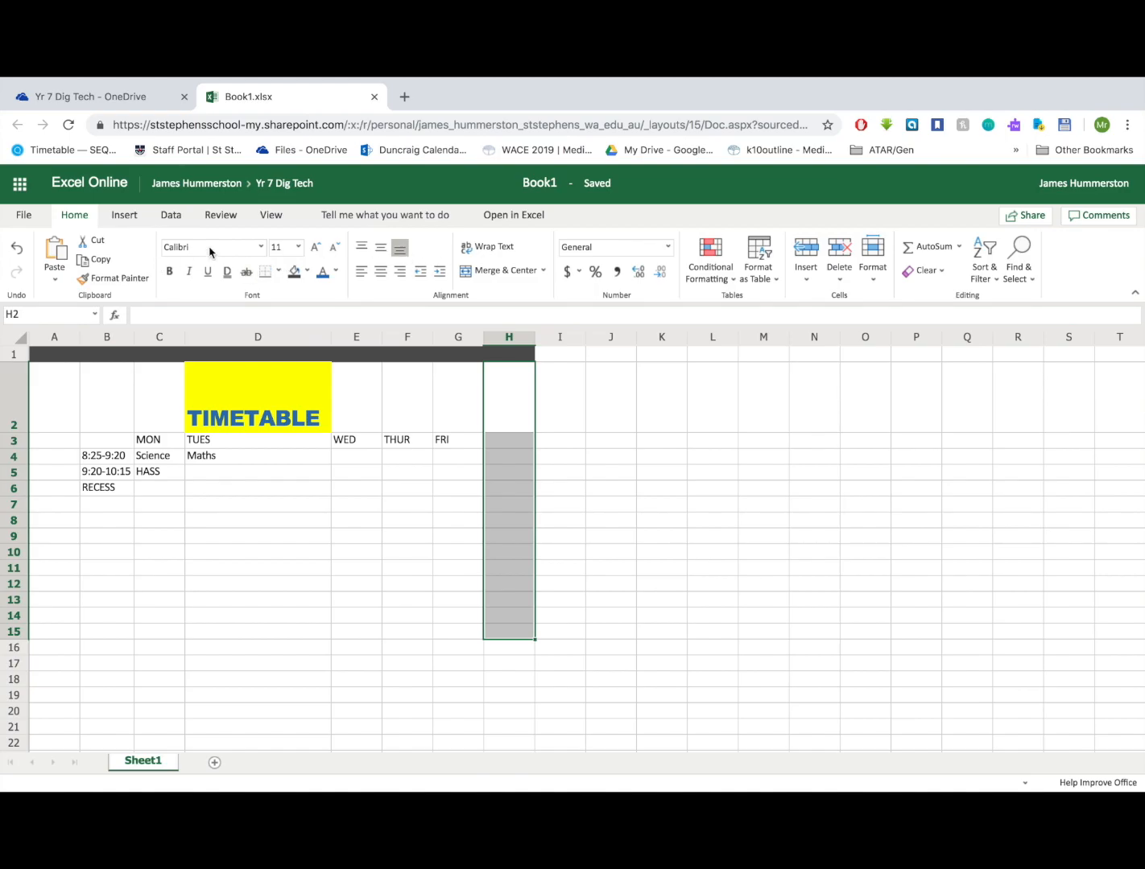
pyautogui.click(495, 271)
pyautogui.click(36, 383)
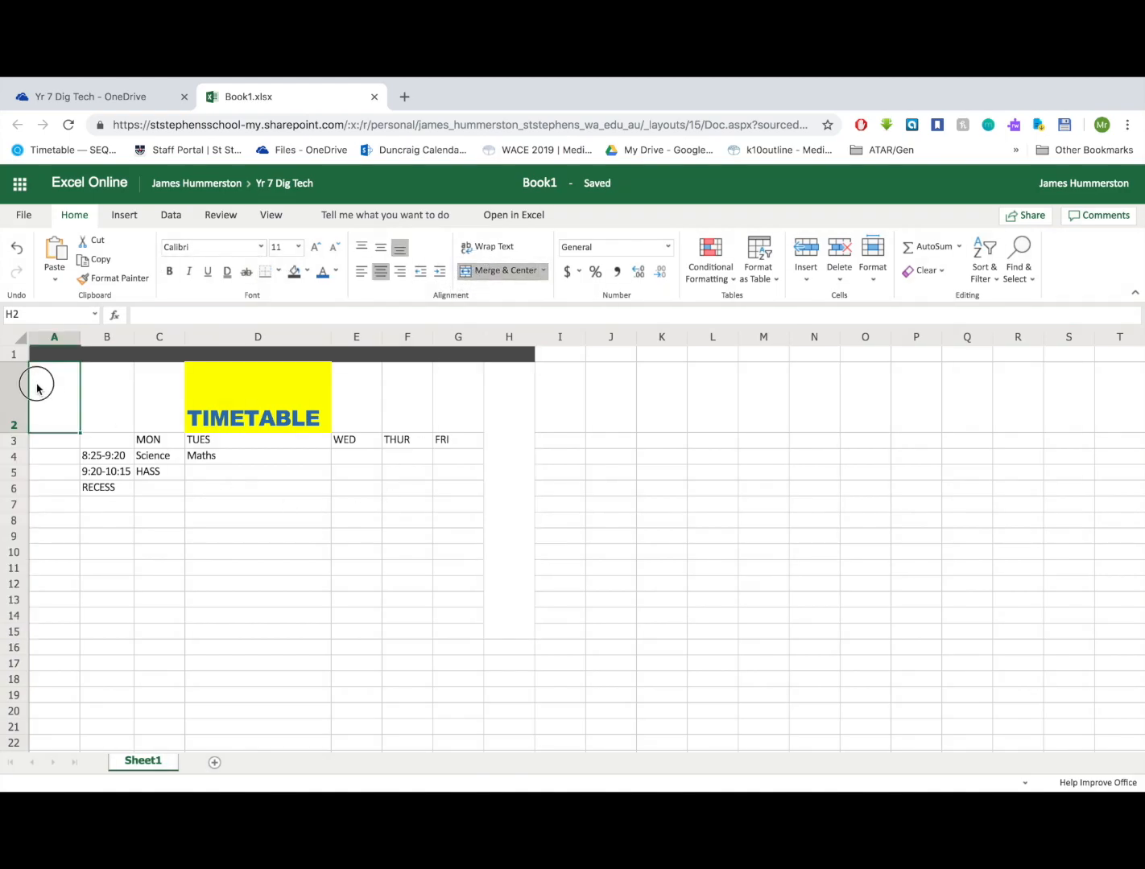
pyautogui.moveTo(51, 545); pyautogui.dragTo(93, 646)
pyautogui.click(495, 270)
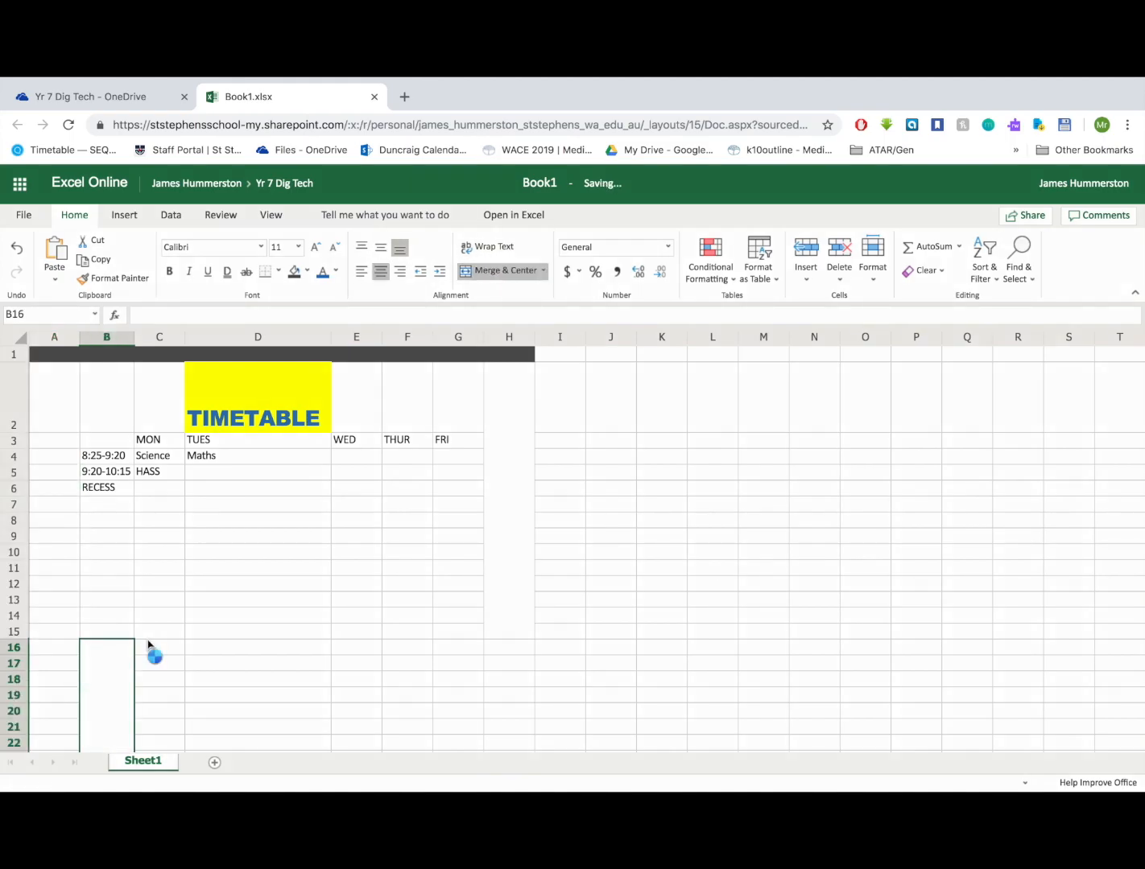
# Merge and centre cells B16:H16 into one strip along the timetable's lower edge.
pyautogui.moveTo(102, 649); pyautogui.dragTo(493, 642)
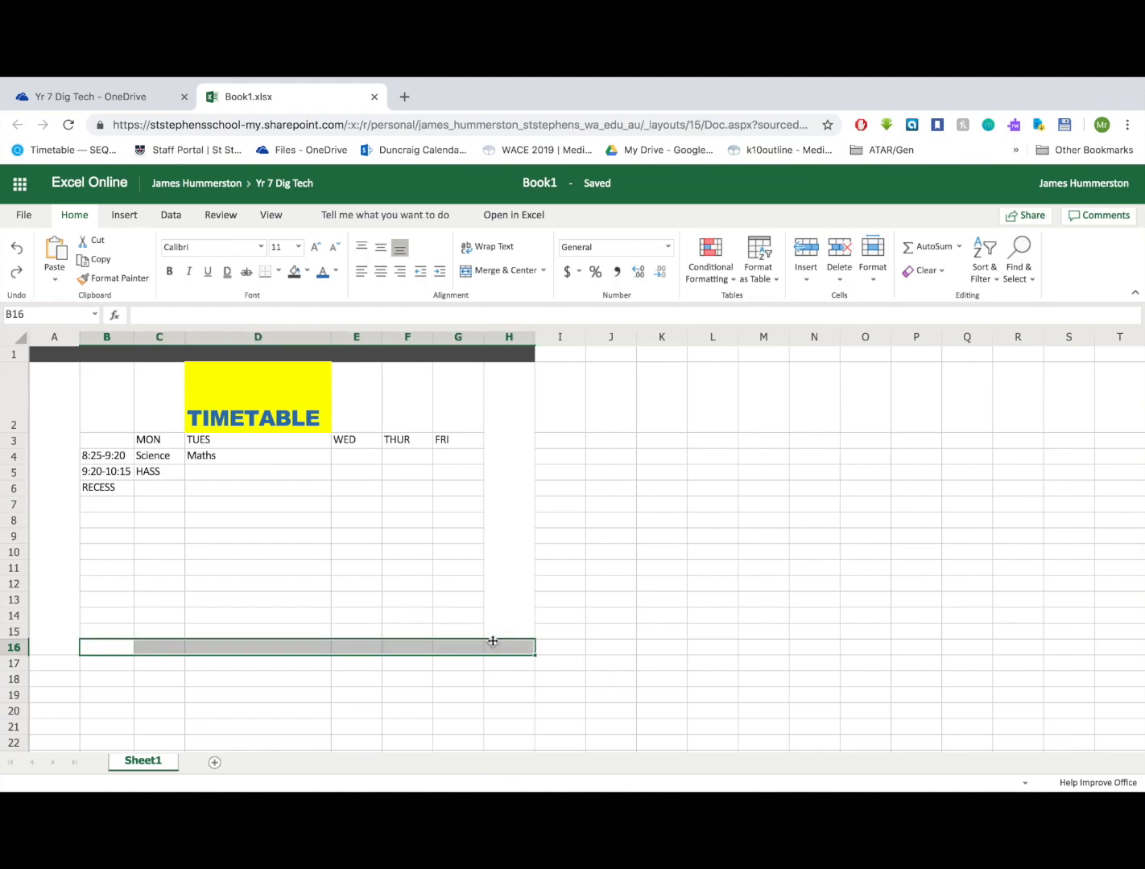
pyautogui.click(498, 272)
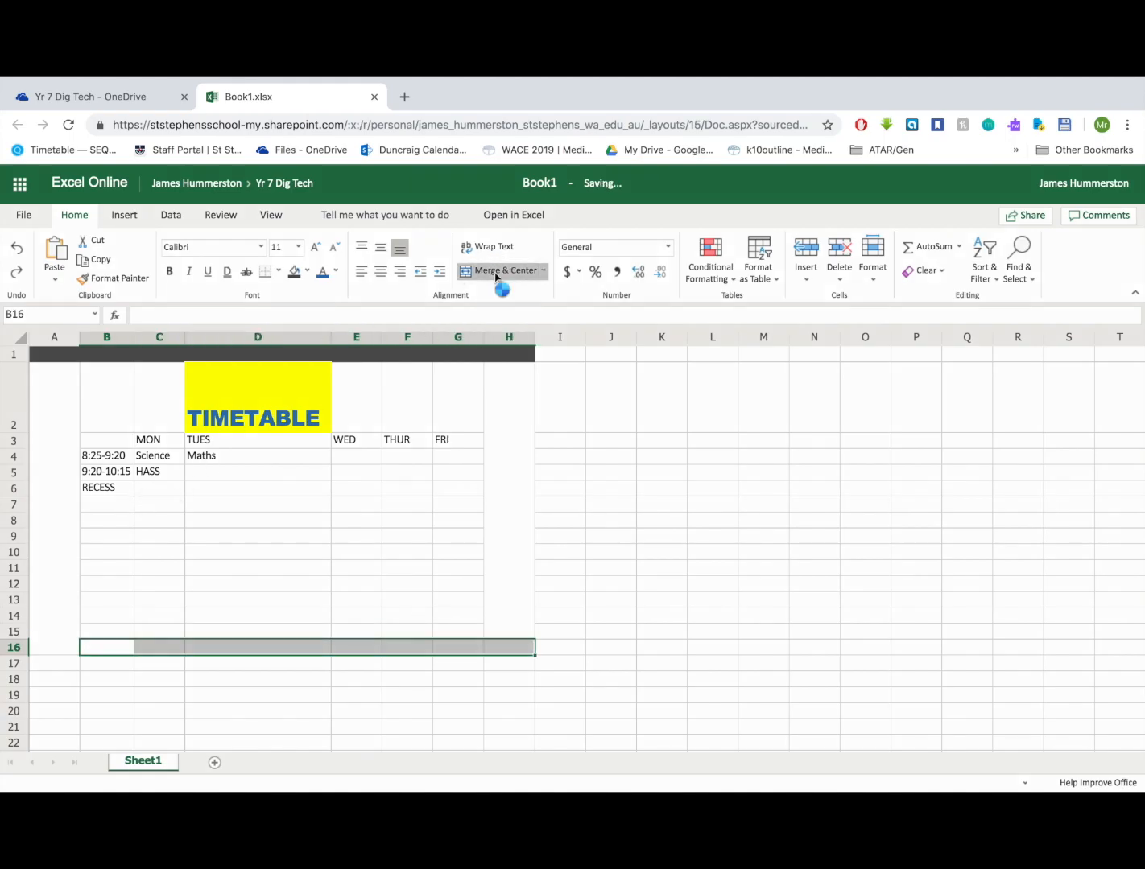
pyautogui.click(293, 532)
# Widen column C to nearly three times its width and make row 4 about five times as tall.
pyautogui.click(160, 458)
pyautogui.moveTo(185, 335); pyautogui.dragTo(275, 335)
pyautogui.moveTo(14, 464); pyautogui.dragTo(15, 524)
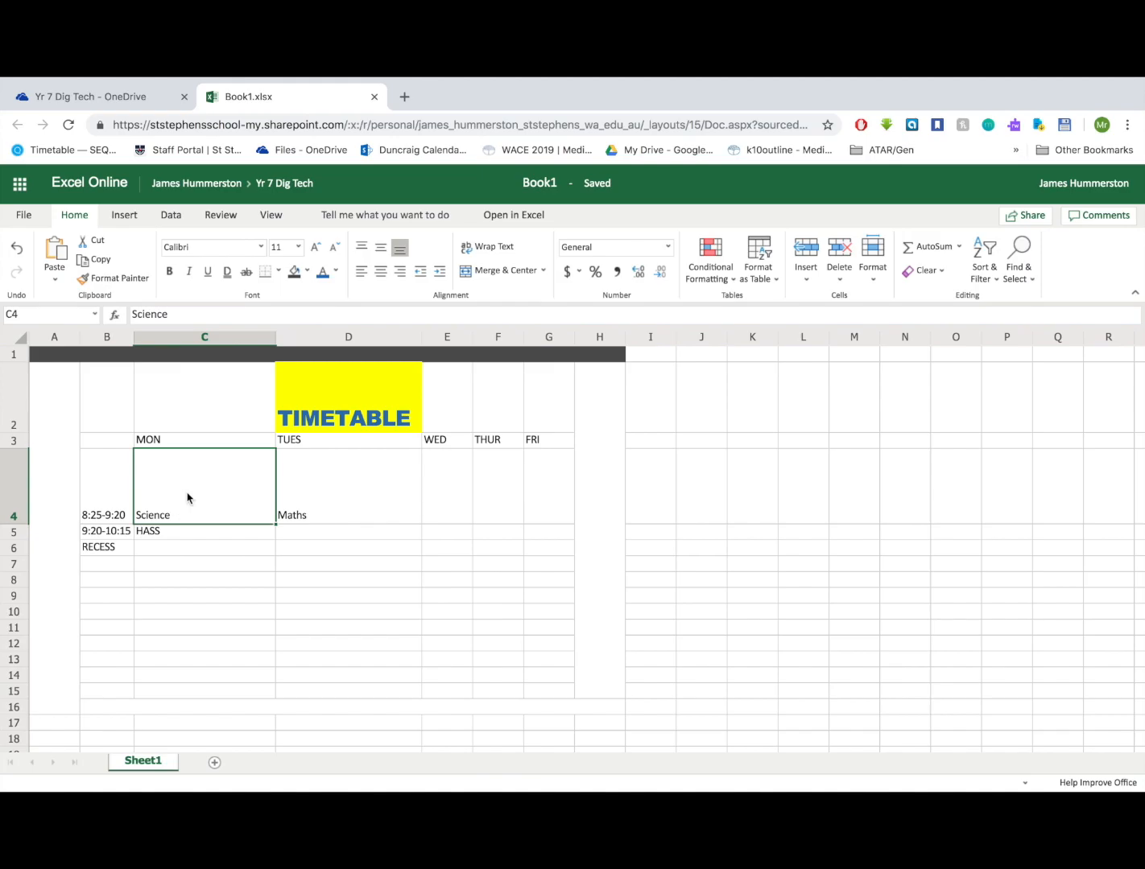
# Format the Science cell C4 with 14-point Arial Black text and a dark grey fill.
pyautogui.click(283, 248)
pyautogui.write('14')
pyautogui.press('Return')
pyautogui.click(260, 247)
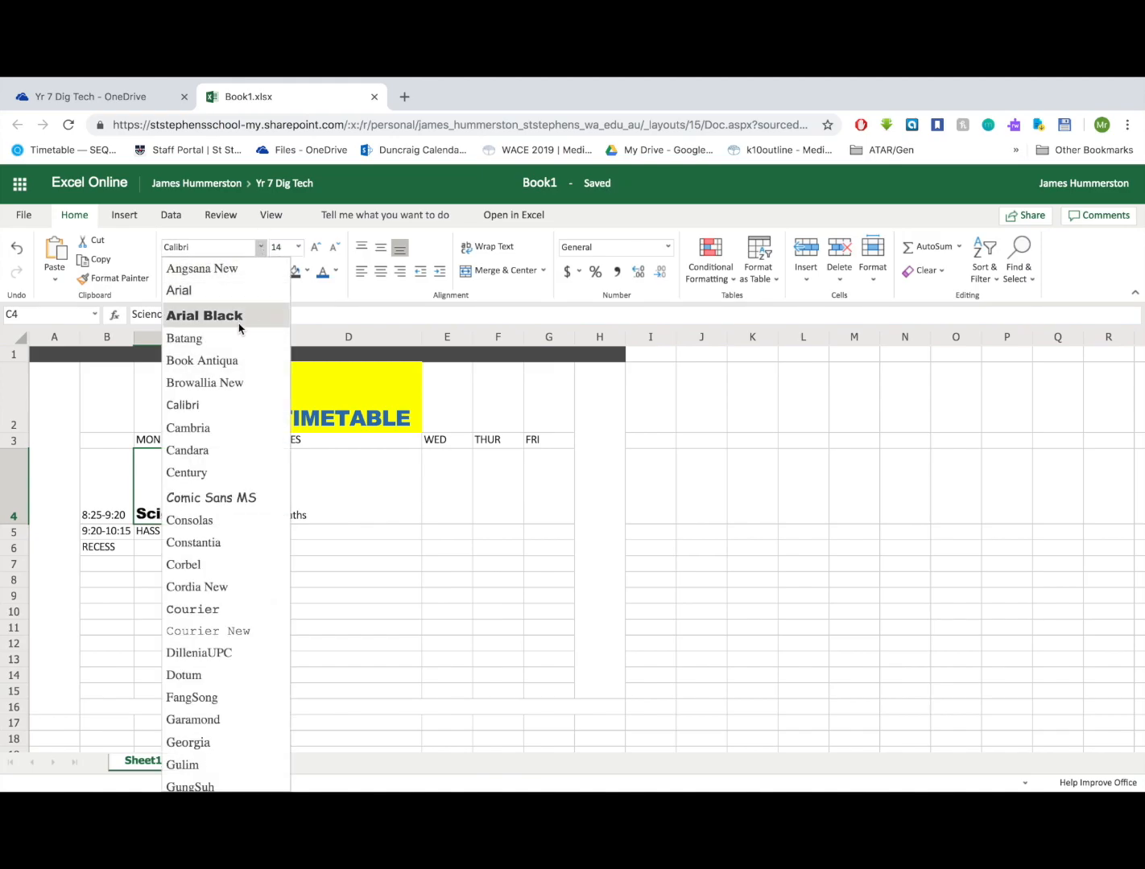
pyautogui.click(240, 321)
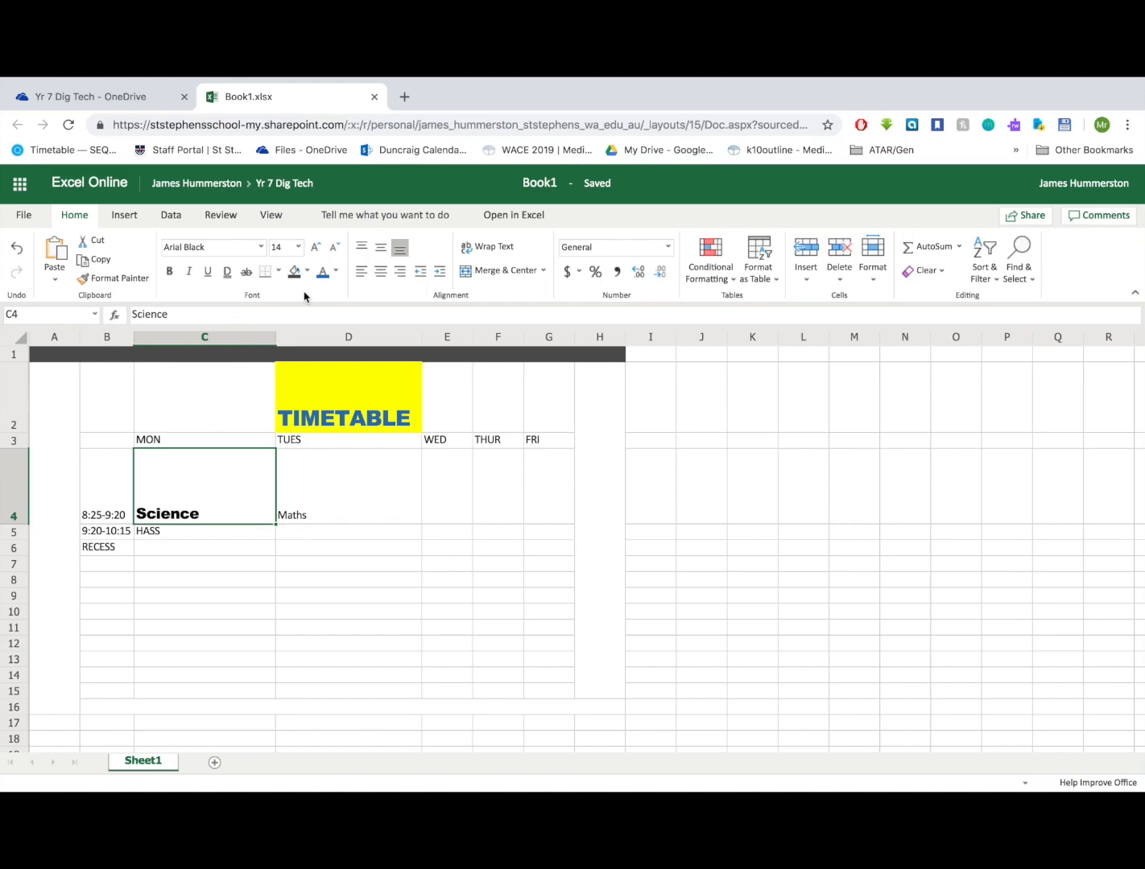
pyautogui.click(294, 271)
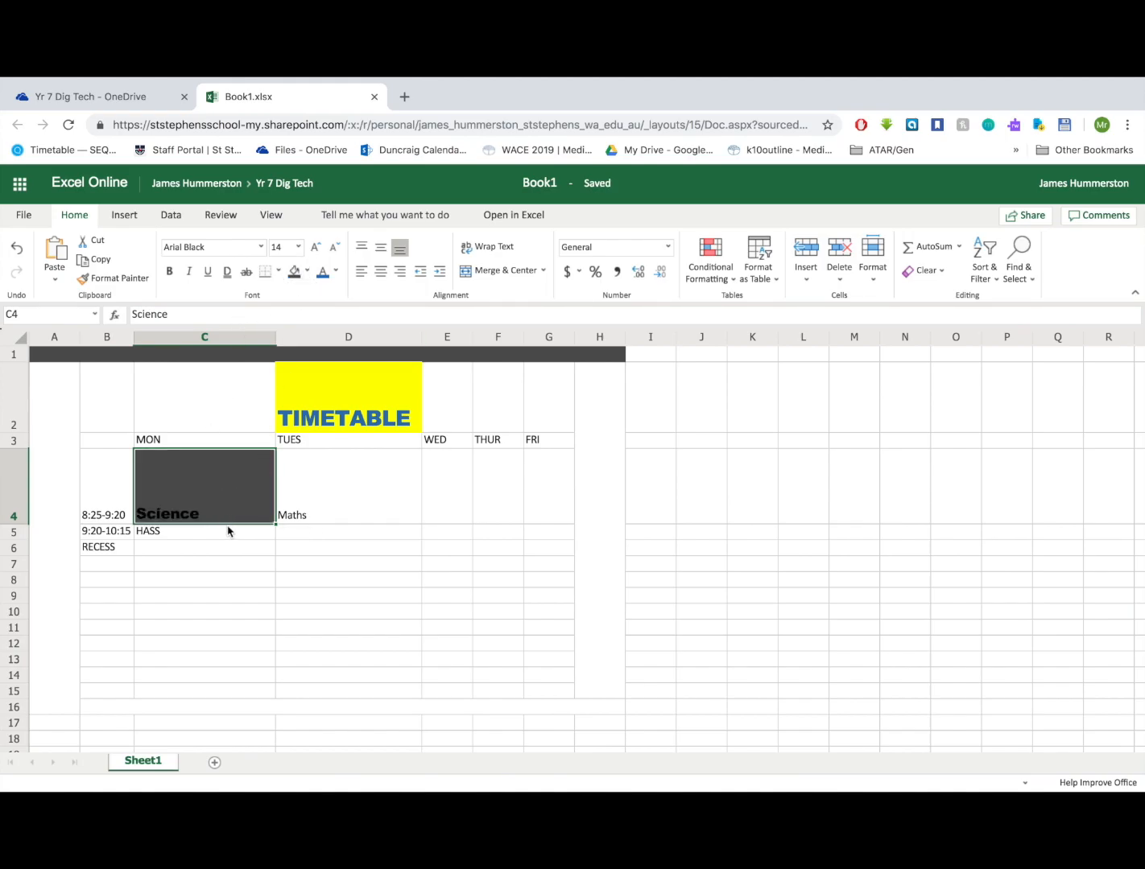
pyautogui.click(225, 533)
pyautogui.click(214, 512)
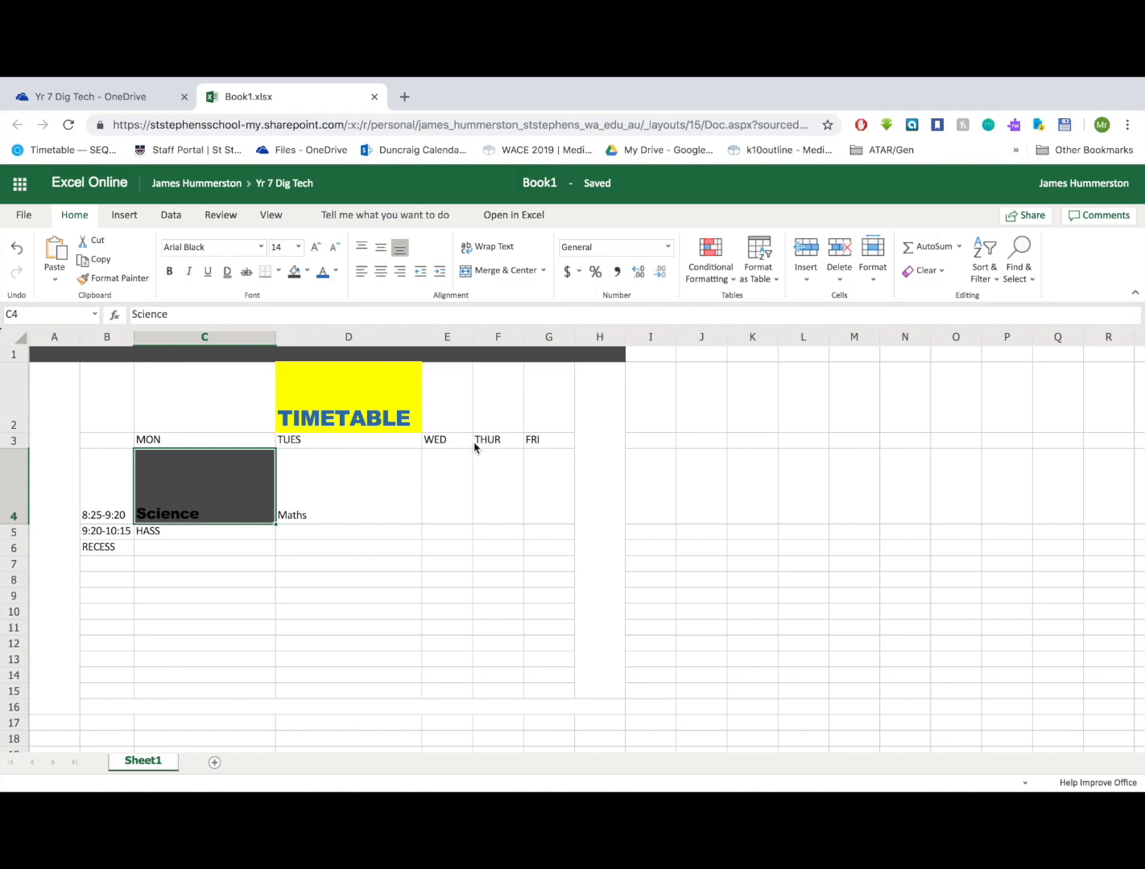